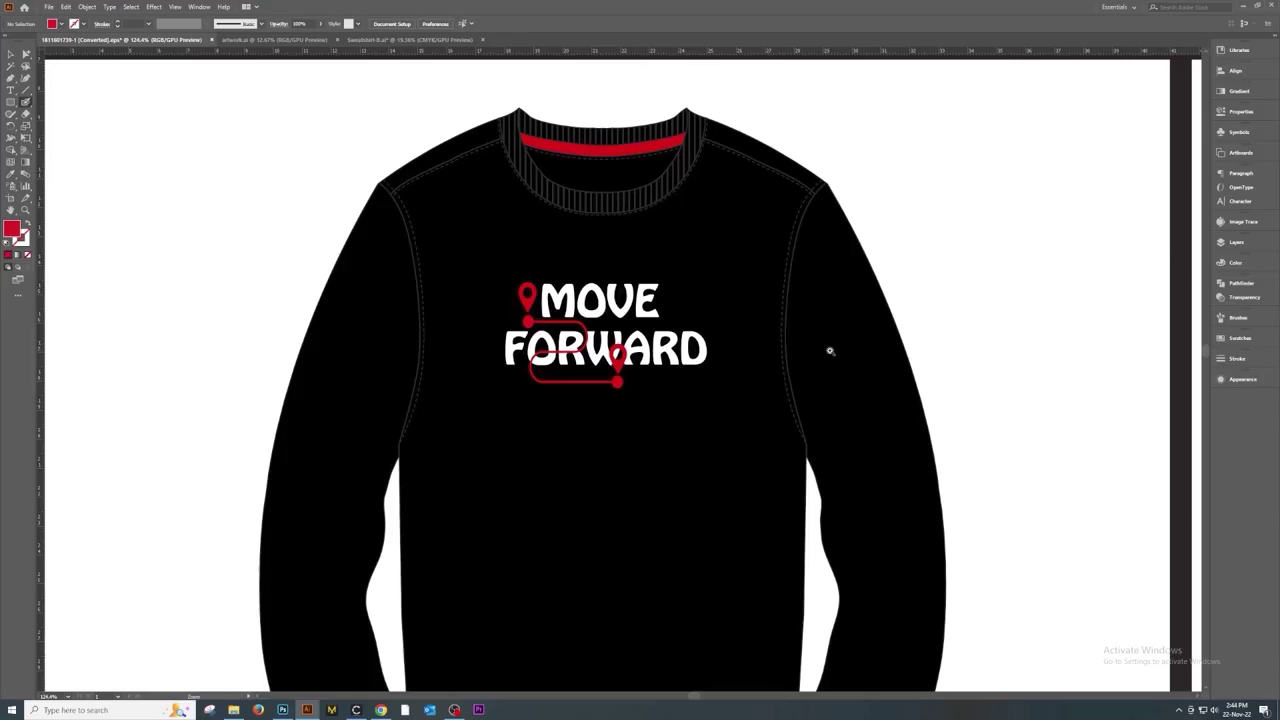
Step: Zoom out from the sweatshirt mockup and bring the TECHNICAL SHEET board into view
drag(830, 351, 850, 386)
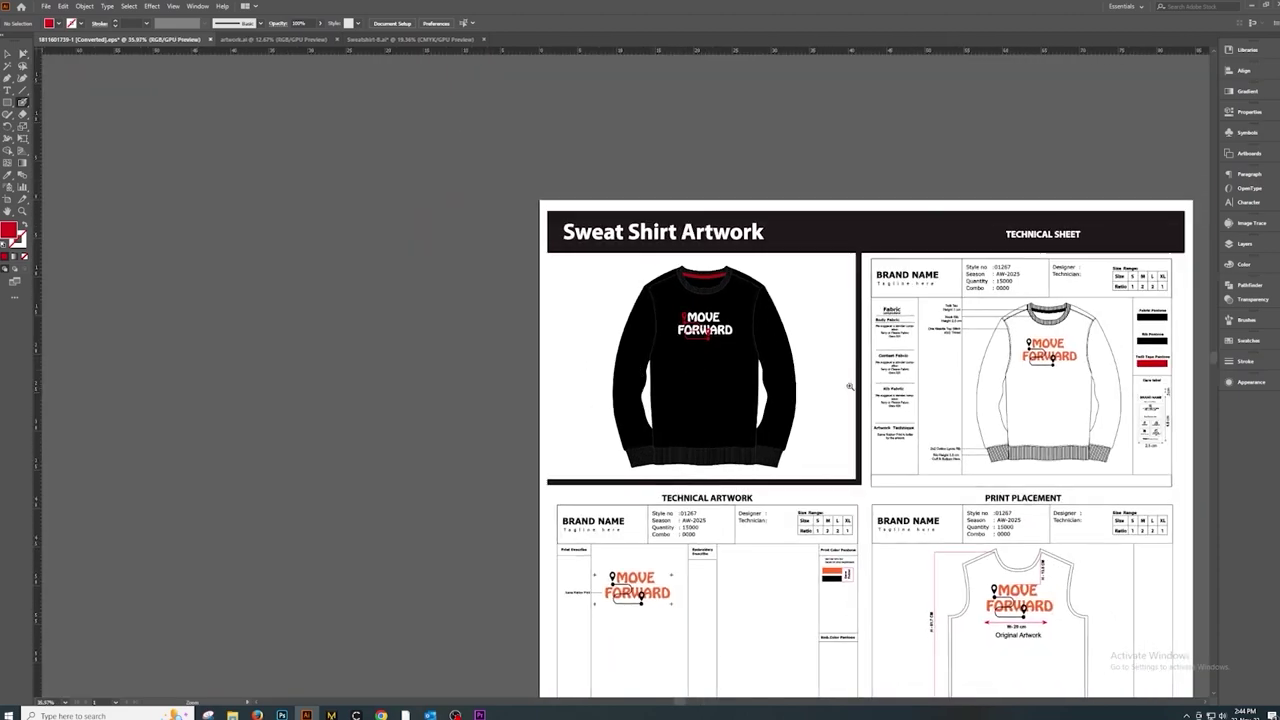
scroll(850, 386, right, 5)
scroll(850, 386, right, 5)
mouse_move(675, 244)
mouse_down()
mouse_move(731, 157)
mouse_move(449, 206)
mouse_move(748, 206)
mouse_up()
key(Escape)
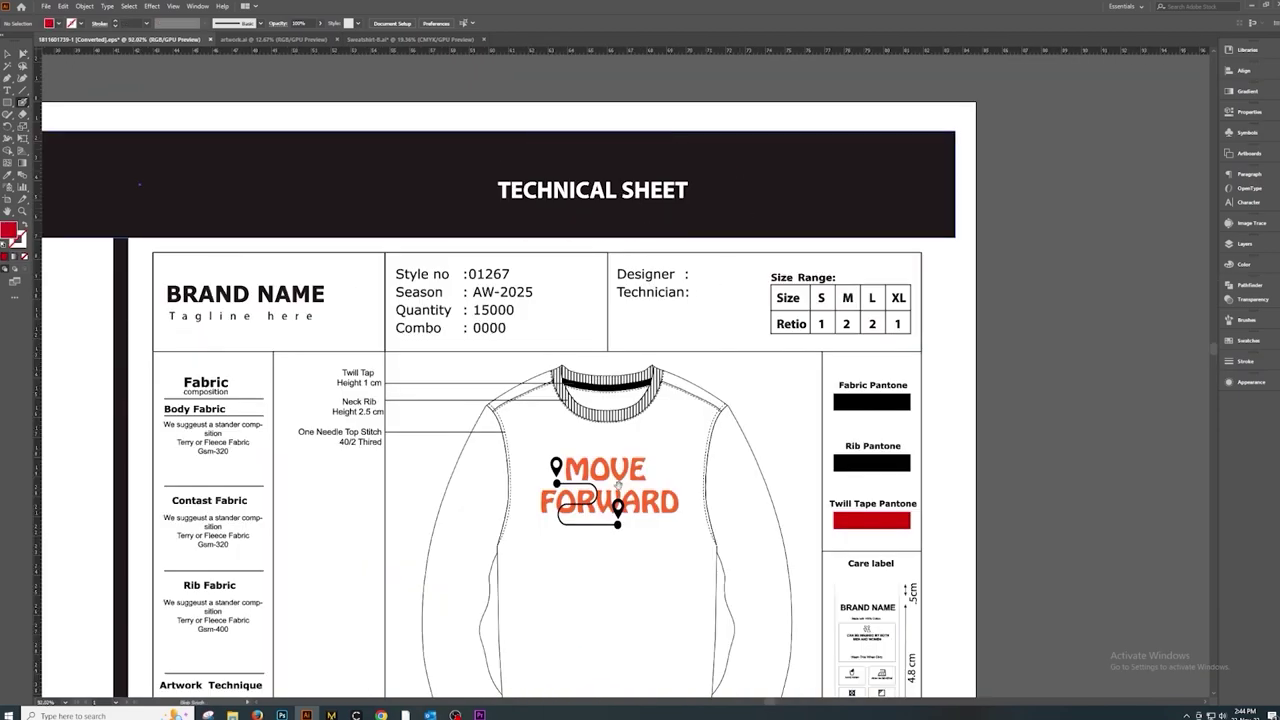
Step: Pan the Technical Artwork board, pulling the MOVE FORWARD lettering off the pin path and back
scroll(737, 209, down, 2)
scroll(737, 209, left, 1)
scroll(688, 383, down, 2)
scroll(688, 383, down, 5)
scroll(557, 393, up, 2)
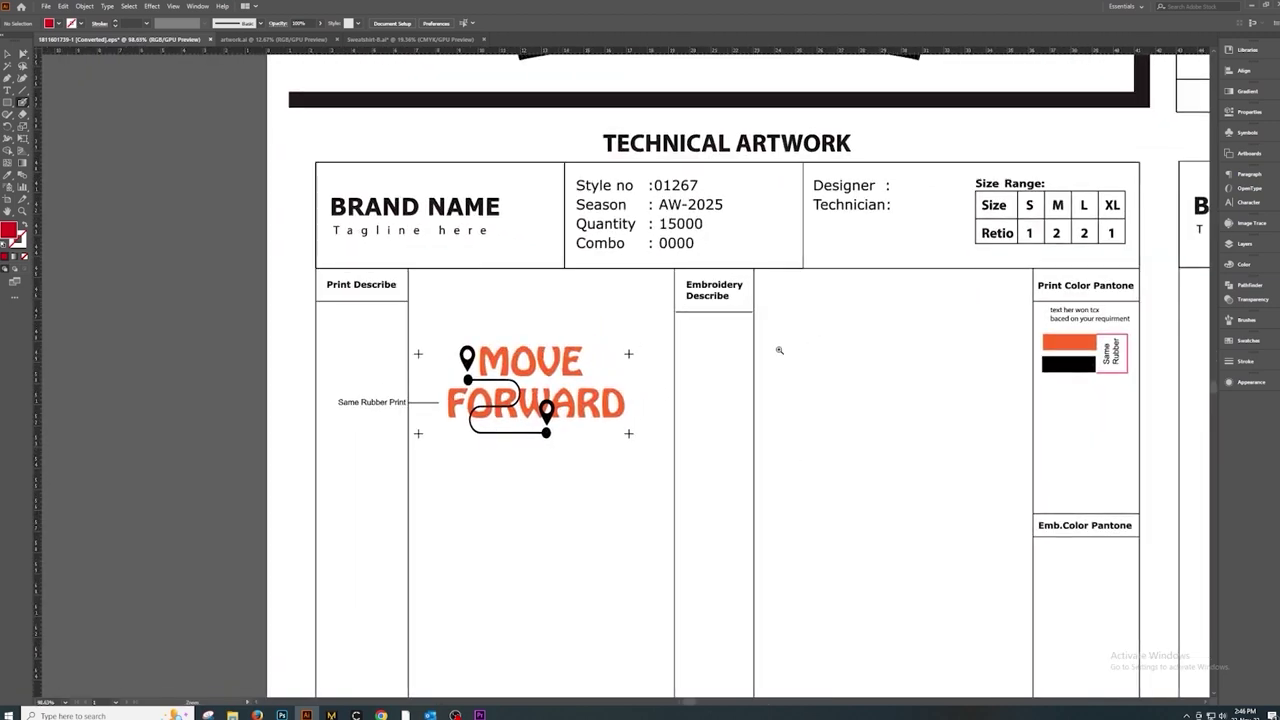
scroll(557, 393, up, 2)
scroll(557, 393, down, 2)
scroll(557, 393, left, 2)
mouse_move(683, 300)
mouse_down()
mouse_move(755, 510)
mouse_move(742, 530)
mouse_up()
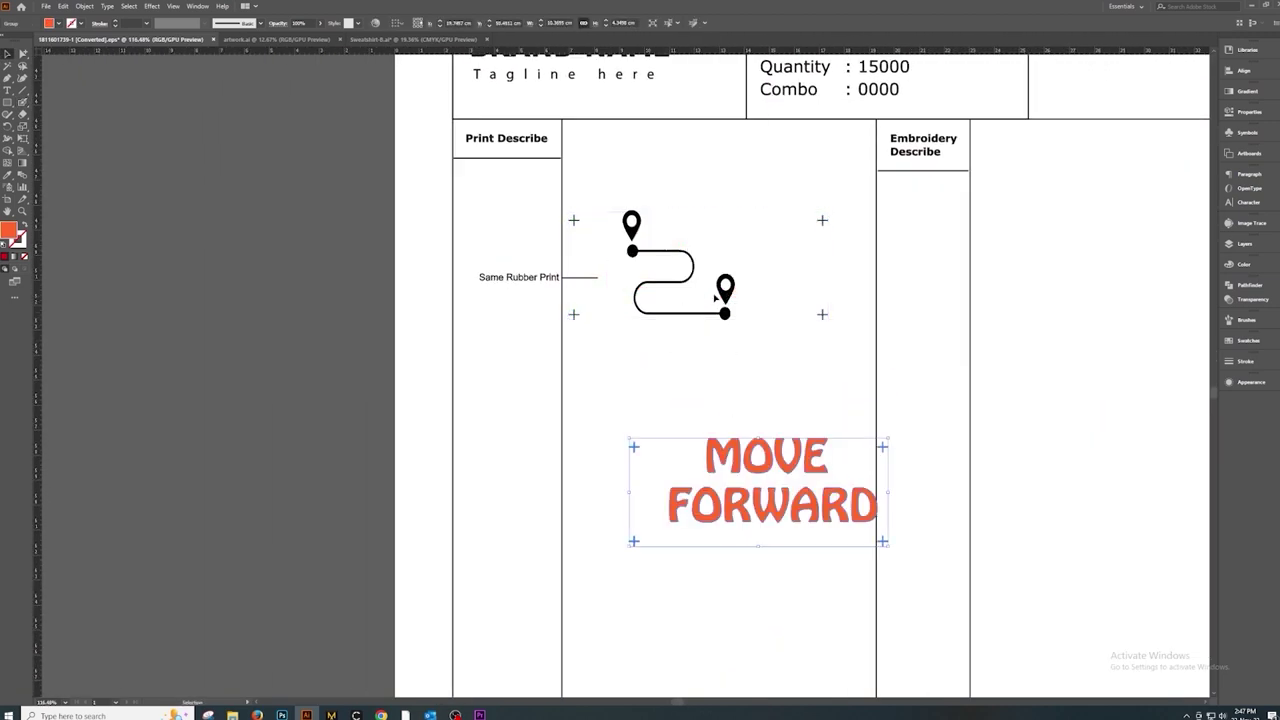
drag(714, 298, 777, 525)
Step: Review the Print Placement board and circle the H - 61.7 CM measurement in red
scroll(777, 525, down, 3)
scroll(564, 407, up, 2)
scroll(564, 407, up, 2)
scroll(564, 407, right, 2)
scroll(600, 317, down, 2)
scroll(387, 350, up, 5)
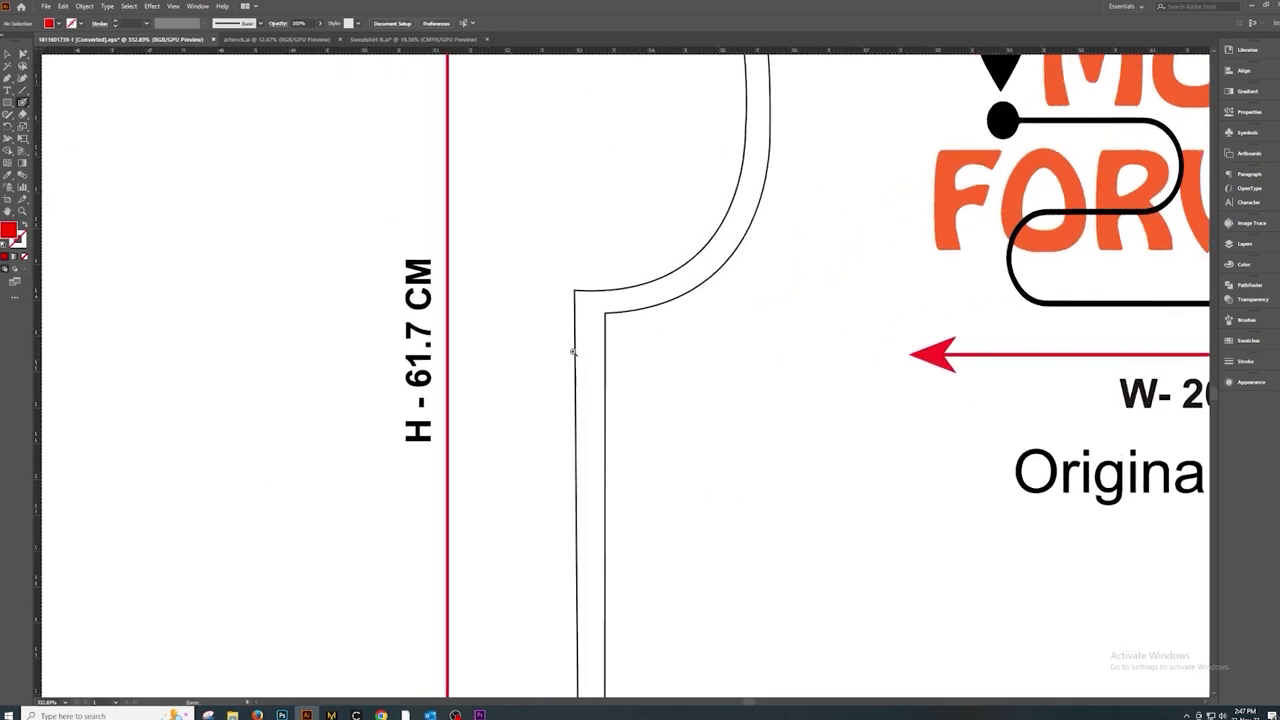
scroll(497, 351, down, 4)
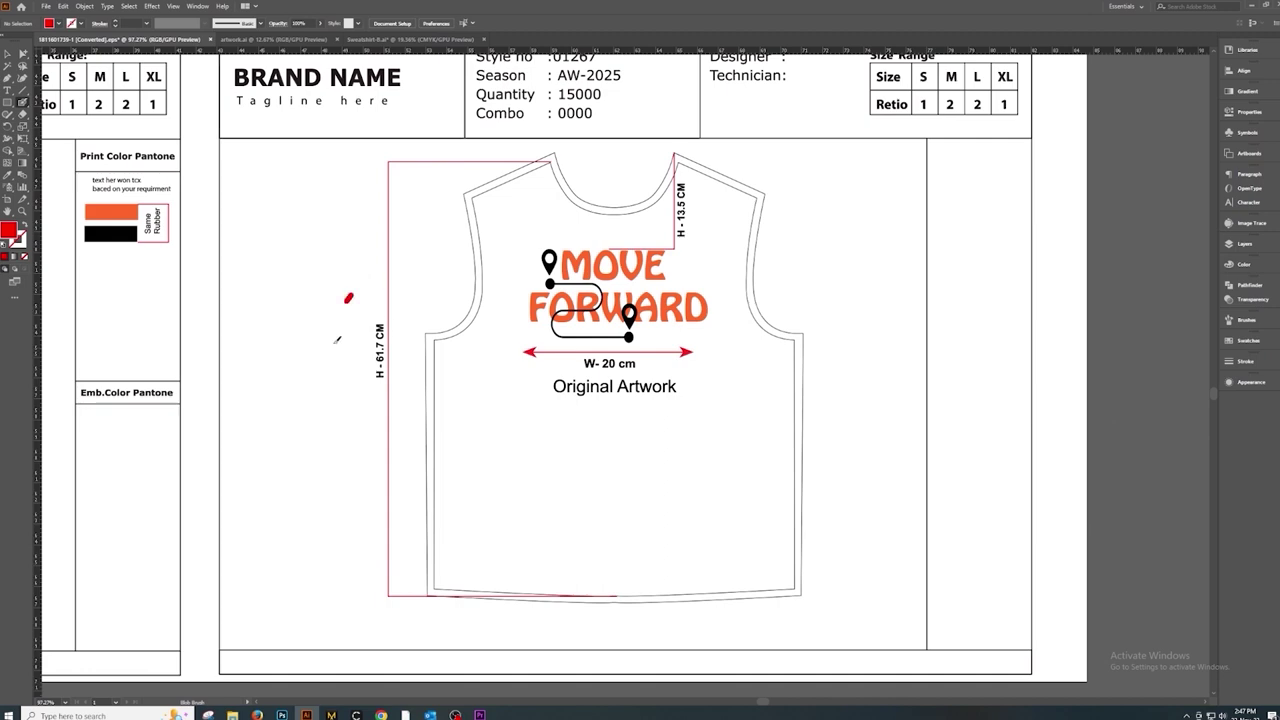
drag(351, 294, 398, 322)
Step: Underline the Original Artwork caption, undo it, and fit the whole tech sheet in the window
scroll(857, 300, up, 3)
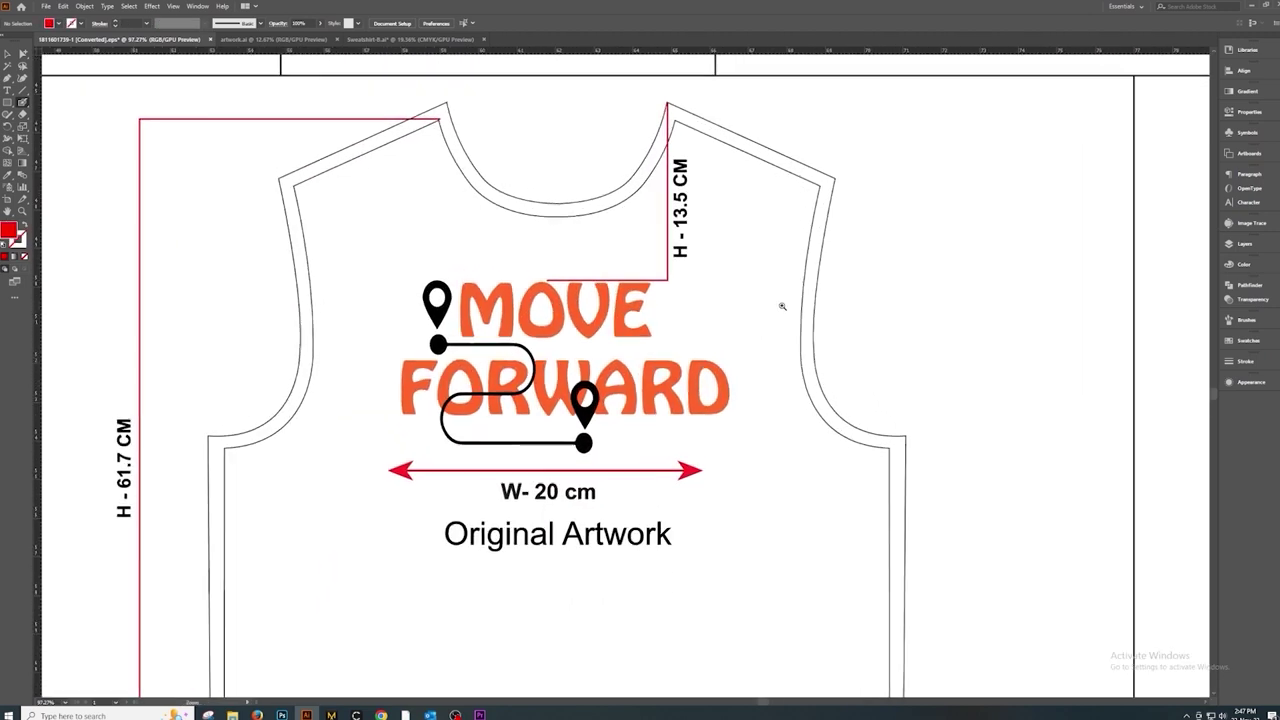
scroll(797, 371, up, 2)
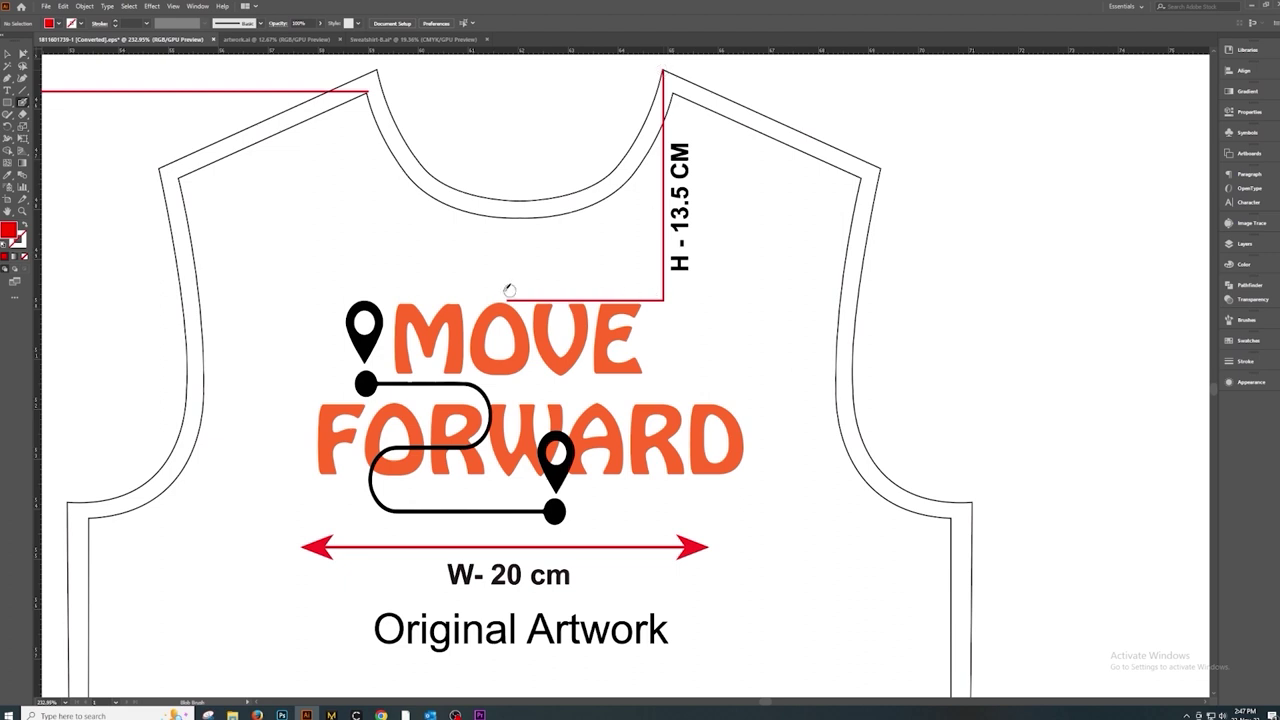
scroll(410, 292, down, 2)
drag(447, 417, 814, 455)
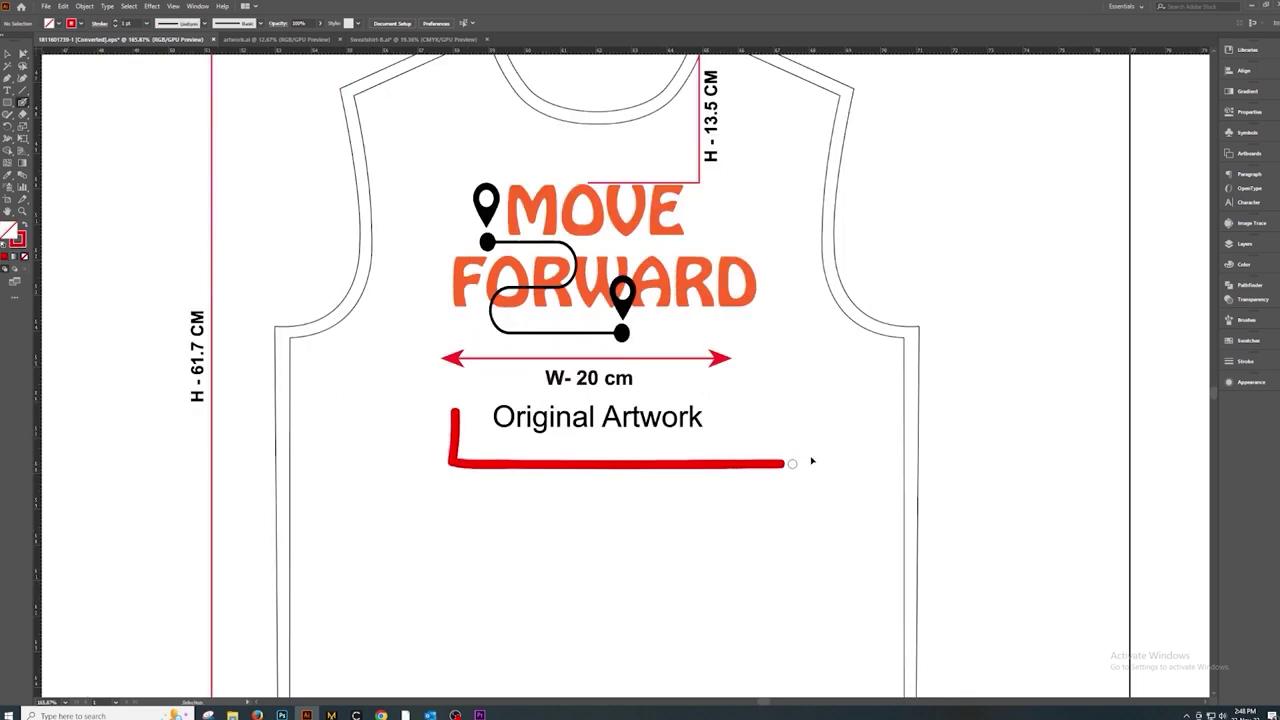
key(ctrl+z)
key(ctrl+0)
click(274, 39)
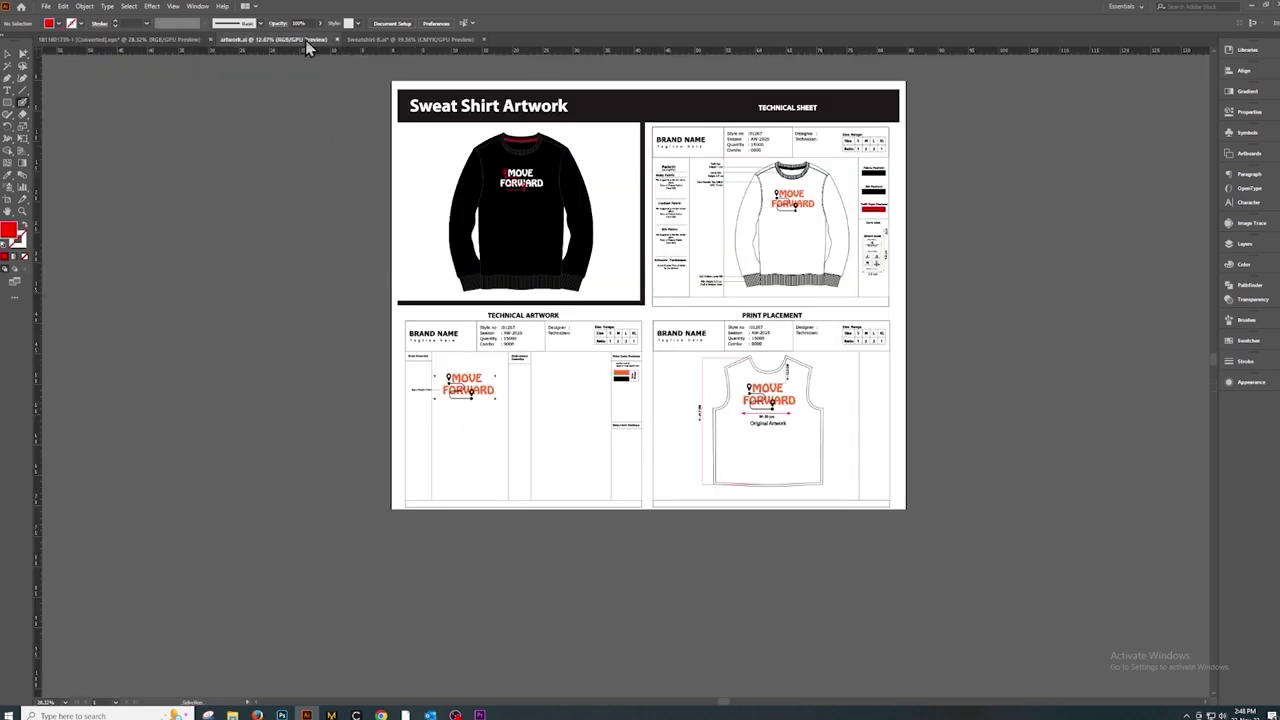
Step: Zoom onto the artwork.ai sweatshirt and mark its collar with a red check, then undo it
scroll(371, 366, up, 5)
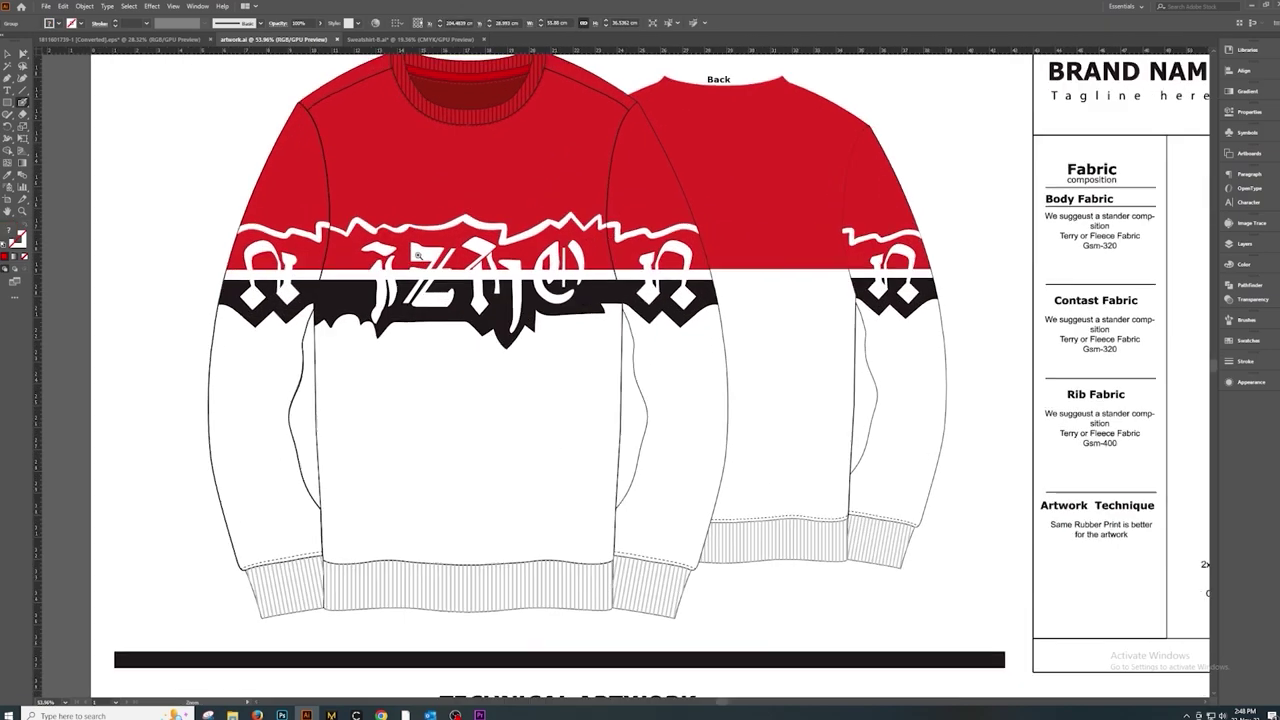
drag(457, 72, 503, 75)
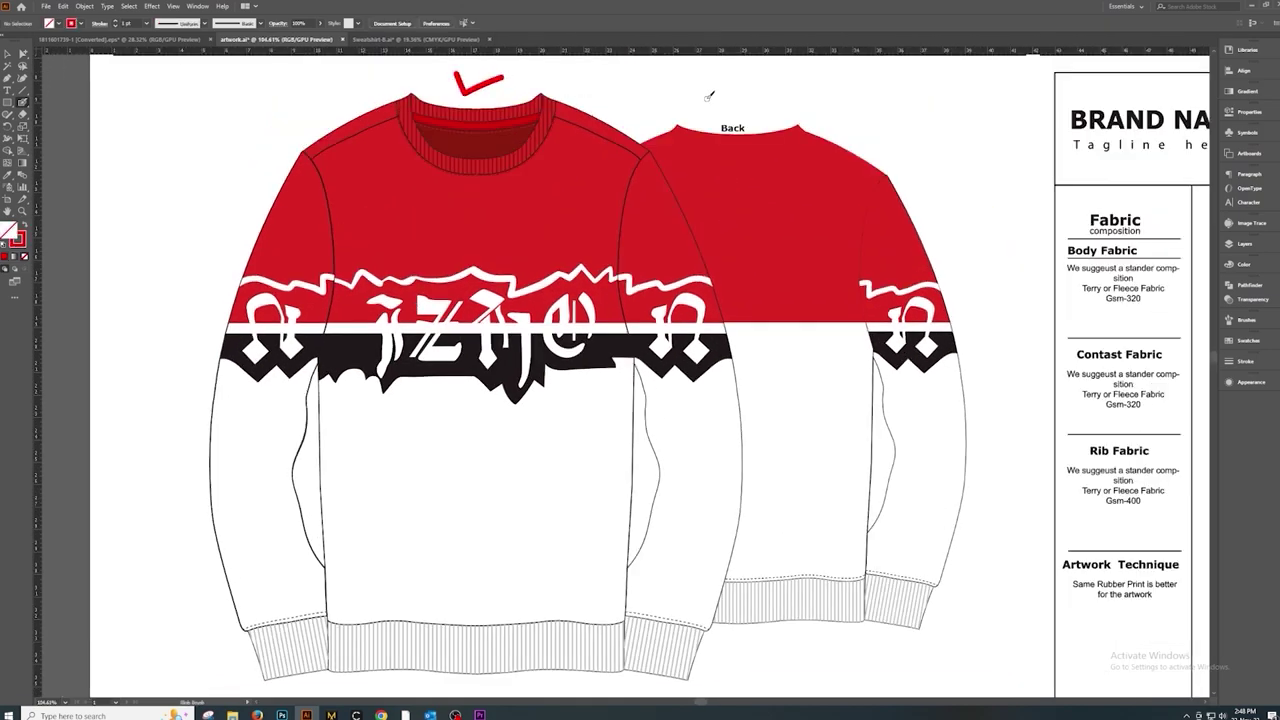
key(ctrl+z)
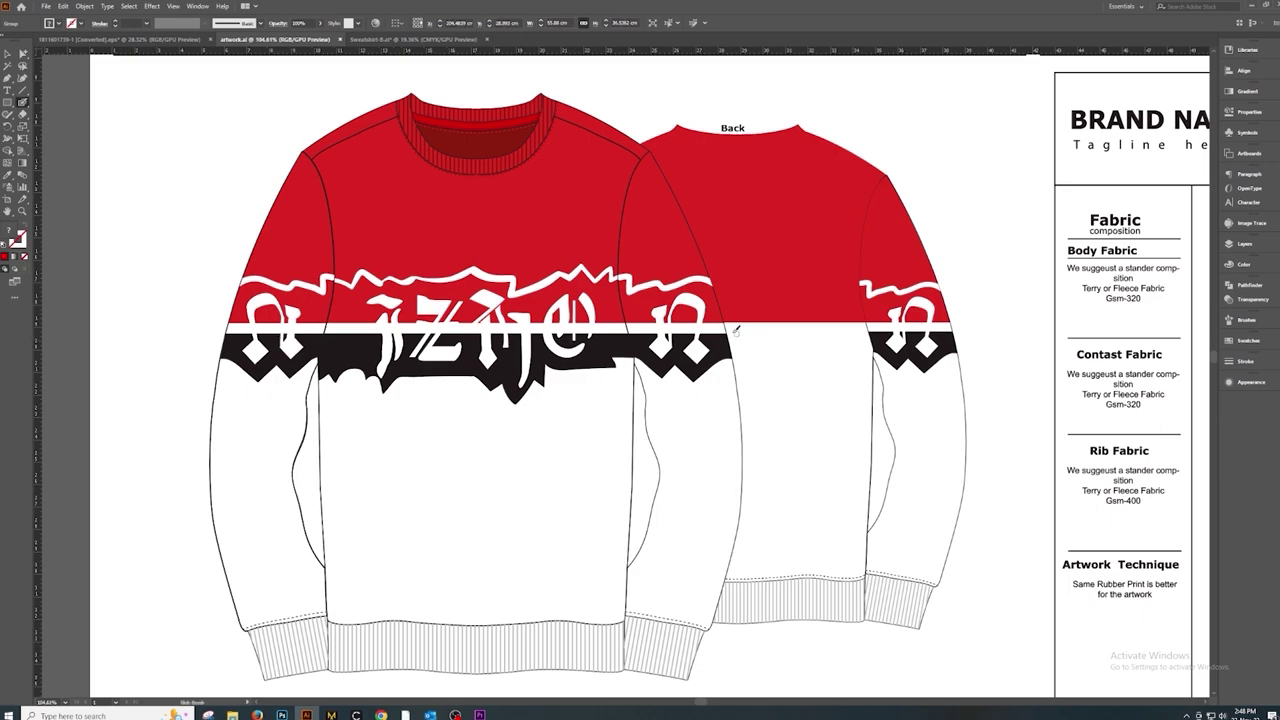
scroll(767, 299, down, 5)
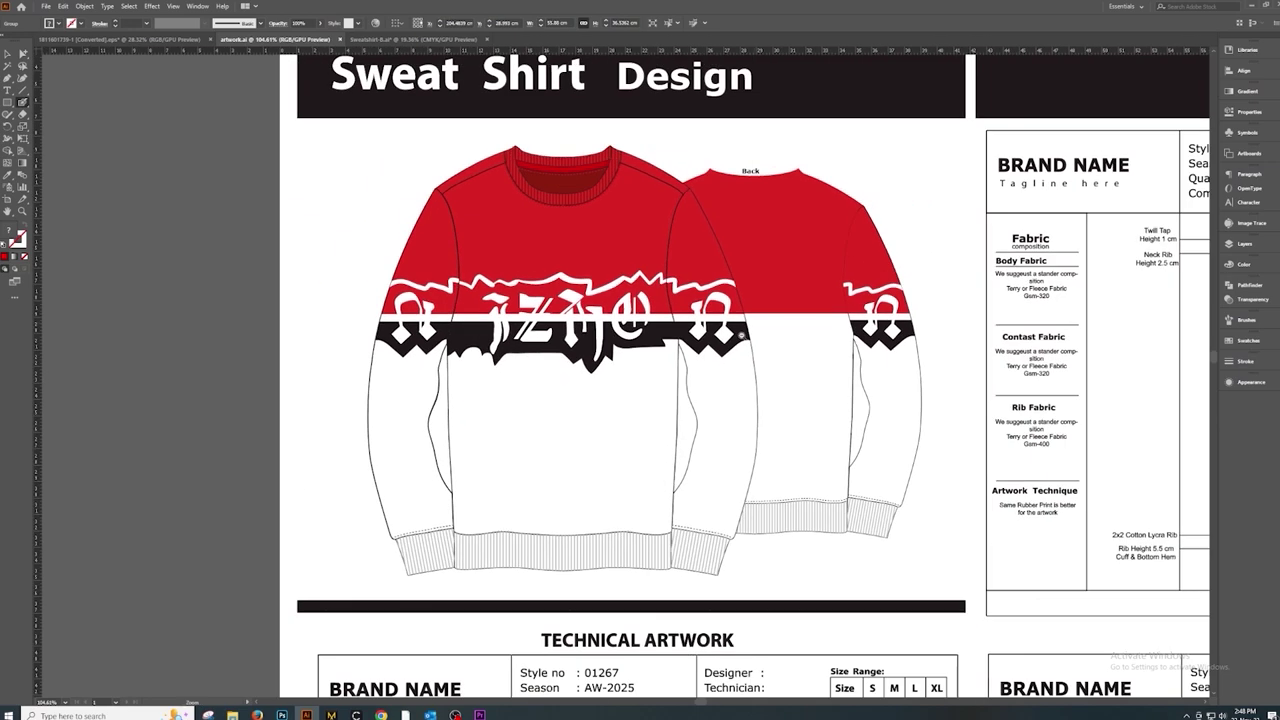
Step: Annotate the technical sheet in red, tracing the sleeve seam and drawing an L-shaped mark
scroll(720, 290, right, 5)
scroll(678, 285, up, 5)
scroll(678, 286, up, 2)
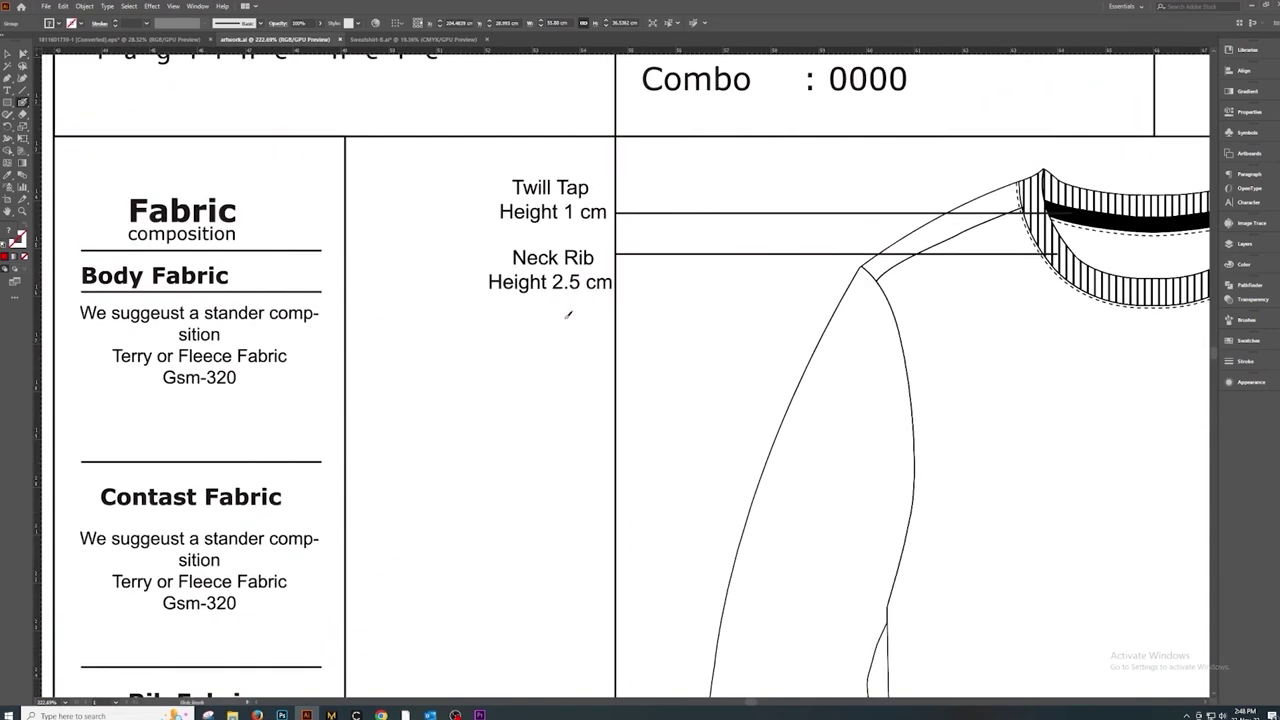
mouse_move(905, 292)
mouse_down()
mouse_move(945, 460)
mouse_move(923, 642)
mouse_up()
mouse_move(429, 172)
mouse_down()
mouse_move(423, 314)
mouse_move(534, 331)
mouse_up()
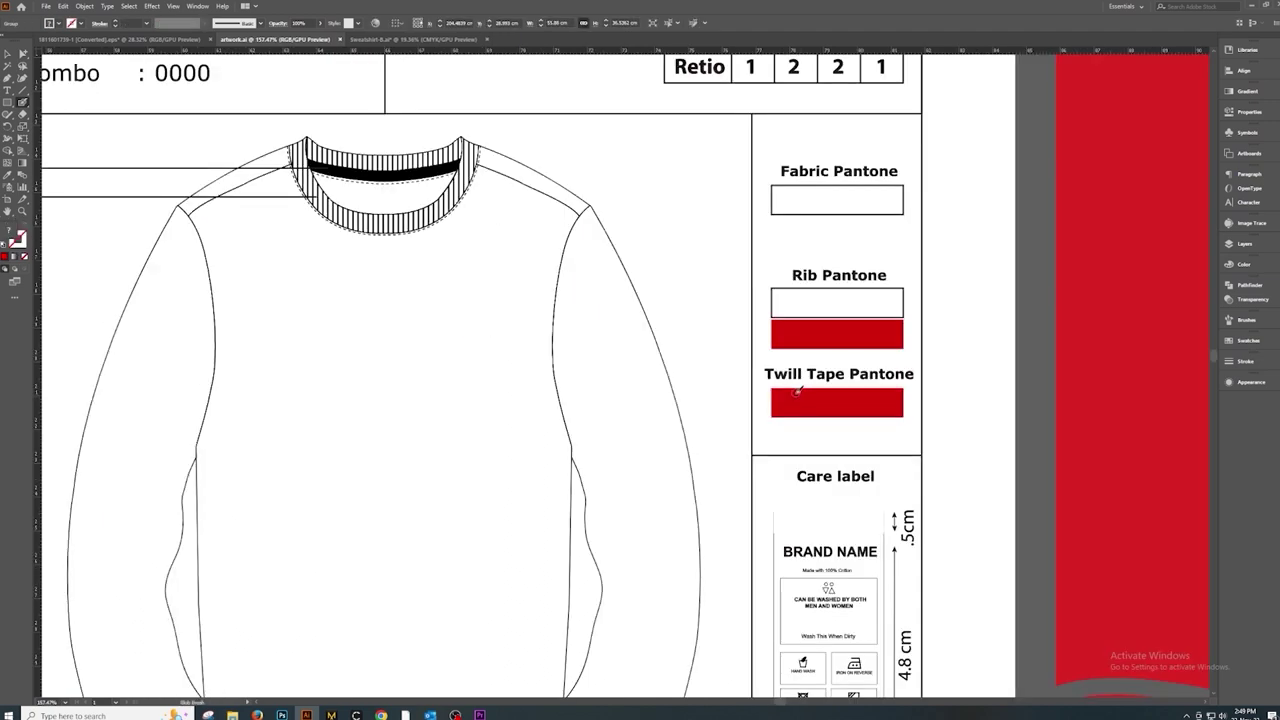
Step: Zoom in on the Body Artworks note (pigment print, 48 X 38.5 Cm), circle it, then undo
scroll(848, 396, down, 3)
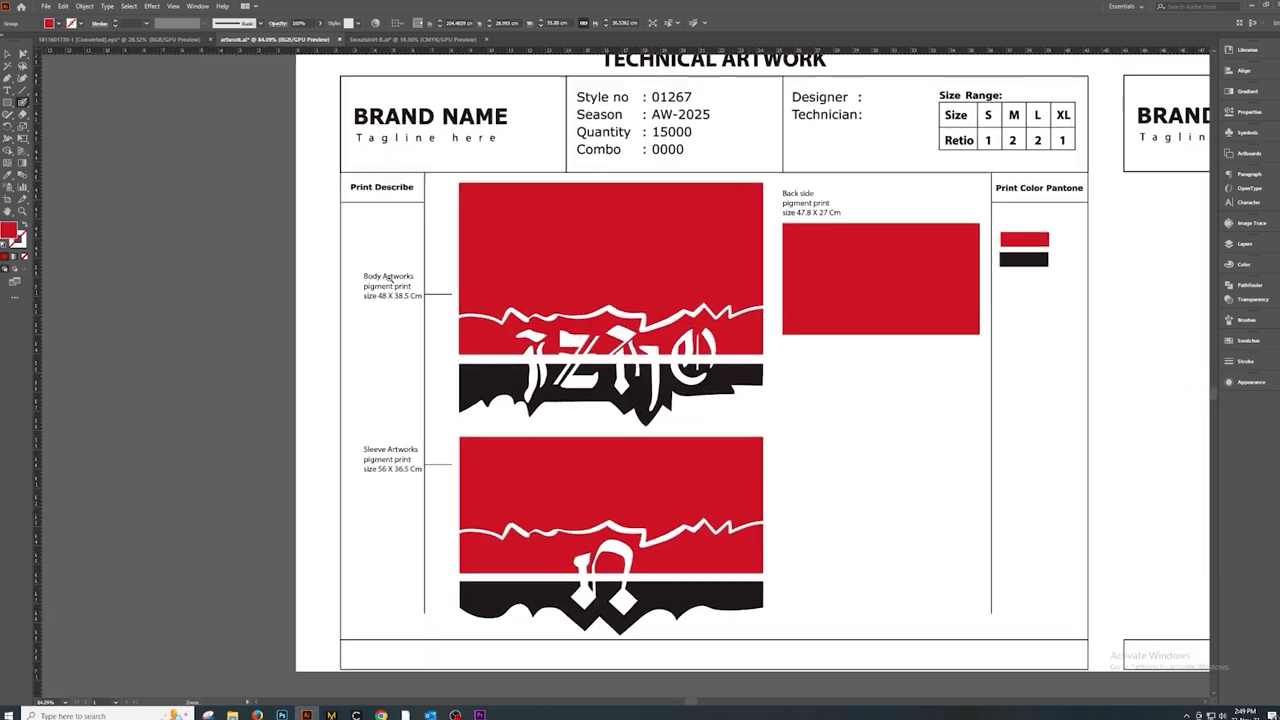
drag(361, 297, 548, 268)
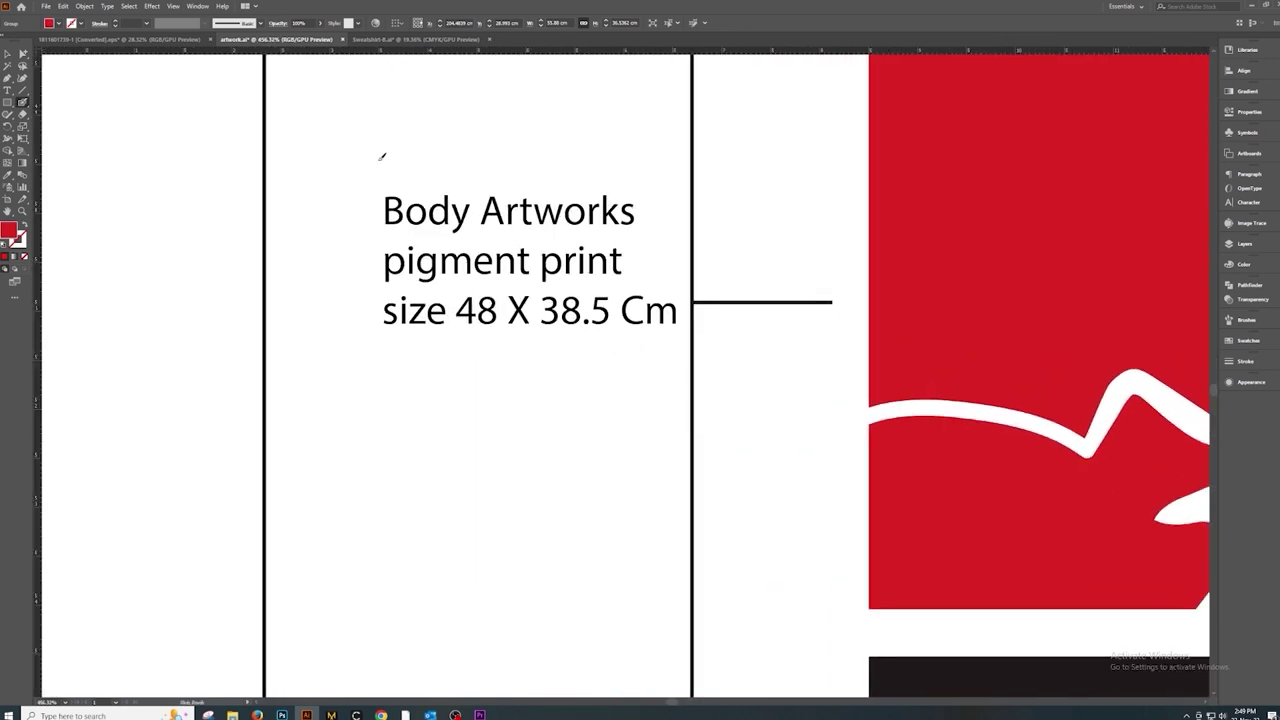
mouse_move(381, 156)
mouse_down()
mouse_move(674, 420)
mouse_move(560, 129)
mouse_move(571, 137)
mouse_up()
key(ctrl+z)
Step: Select the Body Artworks text and circle the Back side print size note (47.8 X 27 Cm)
click(416, 217)
scroll(677, 357, down, 3)
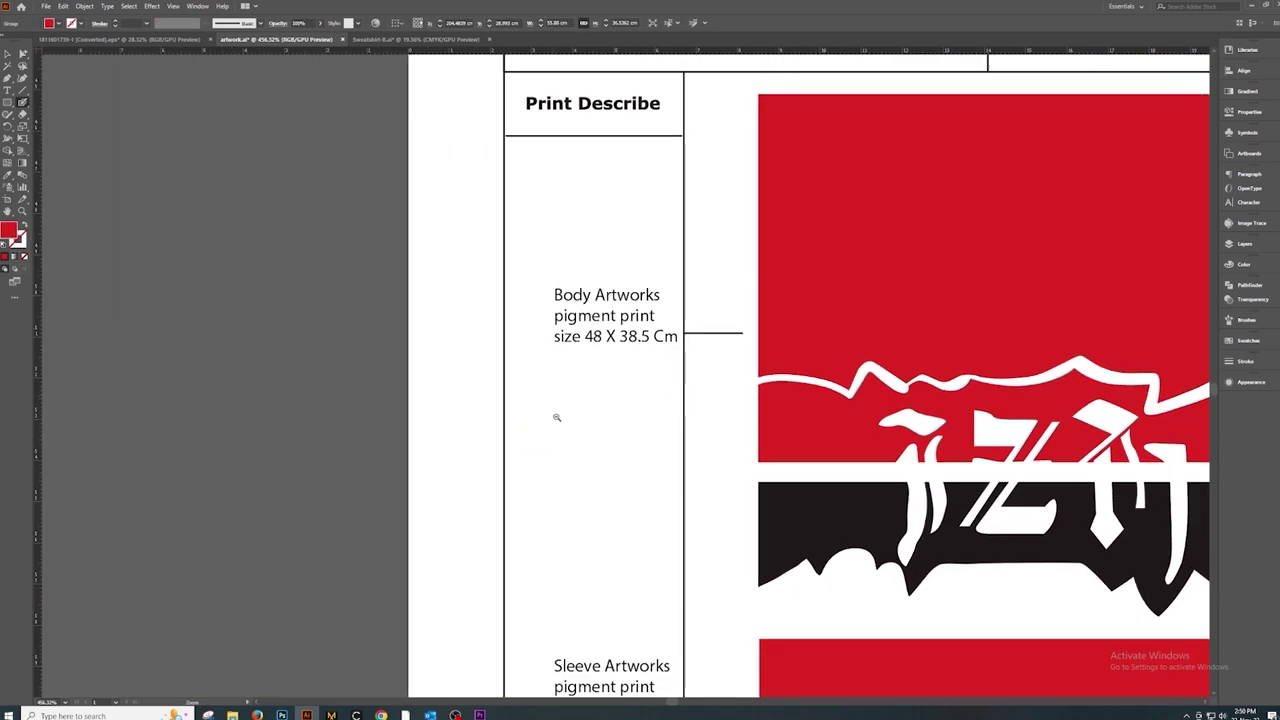
scroll(594, 286, down, 3)
scroll(545, 358, down, 1)
scroll(545, 358, up, 2)
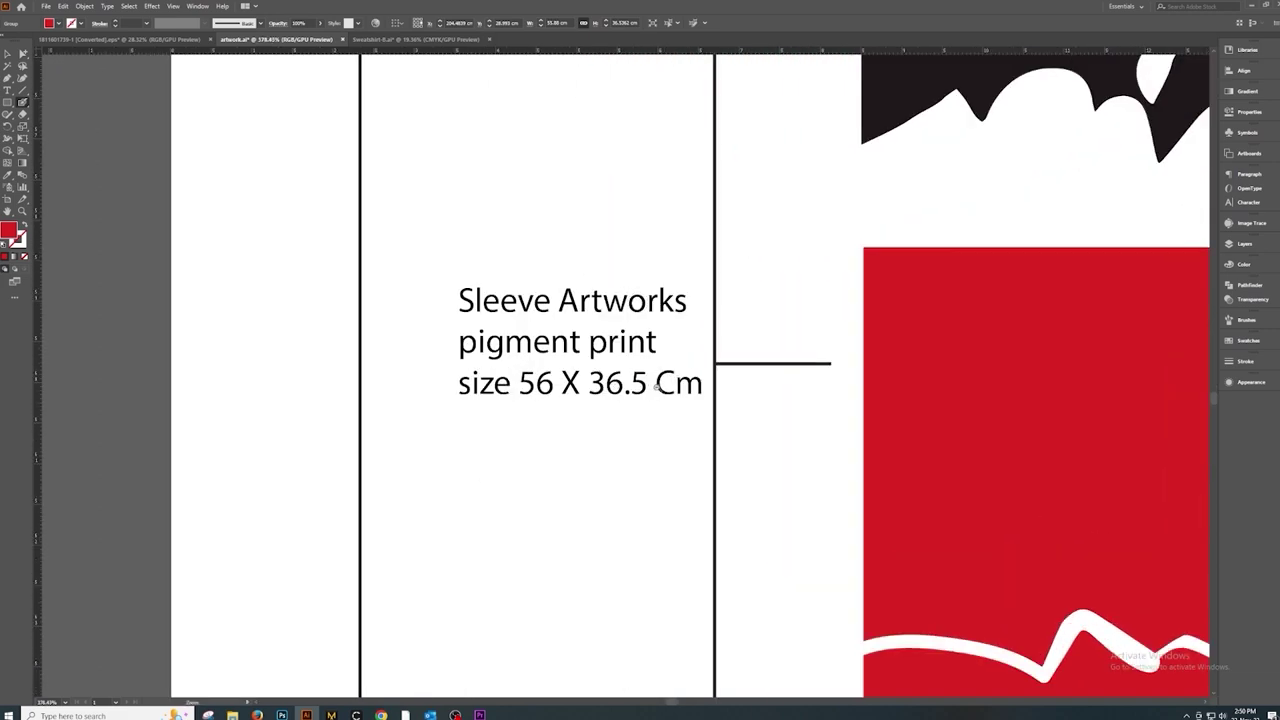
scroll(788, 348, down, 5)
scroll(820, 274, up, 4)
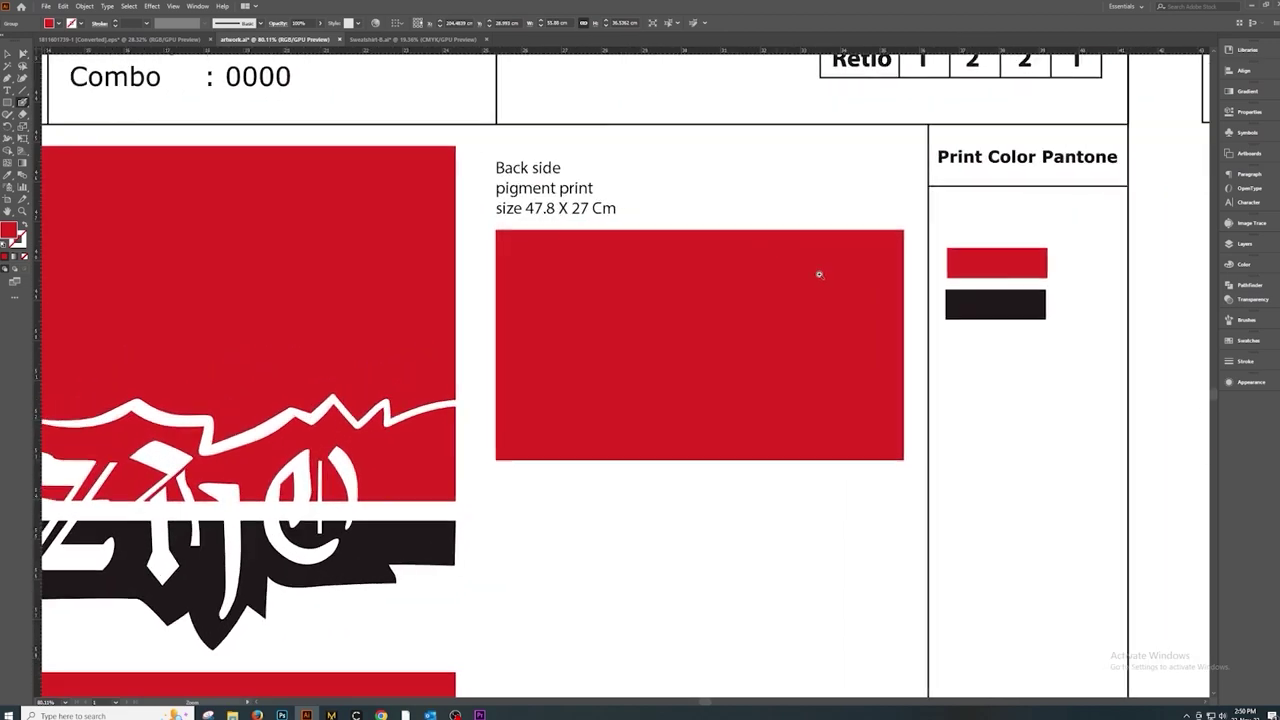
drag(447, 132, 565, 131)
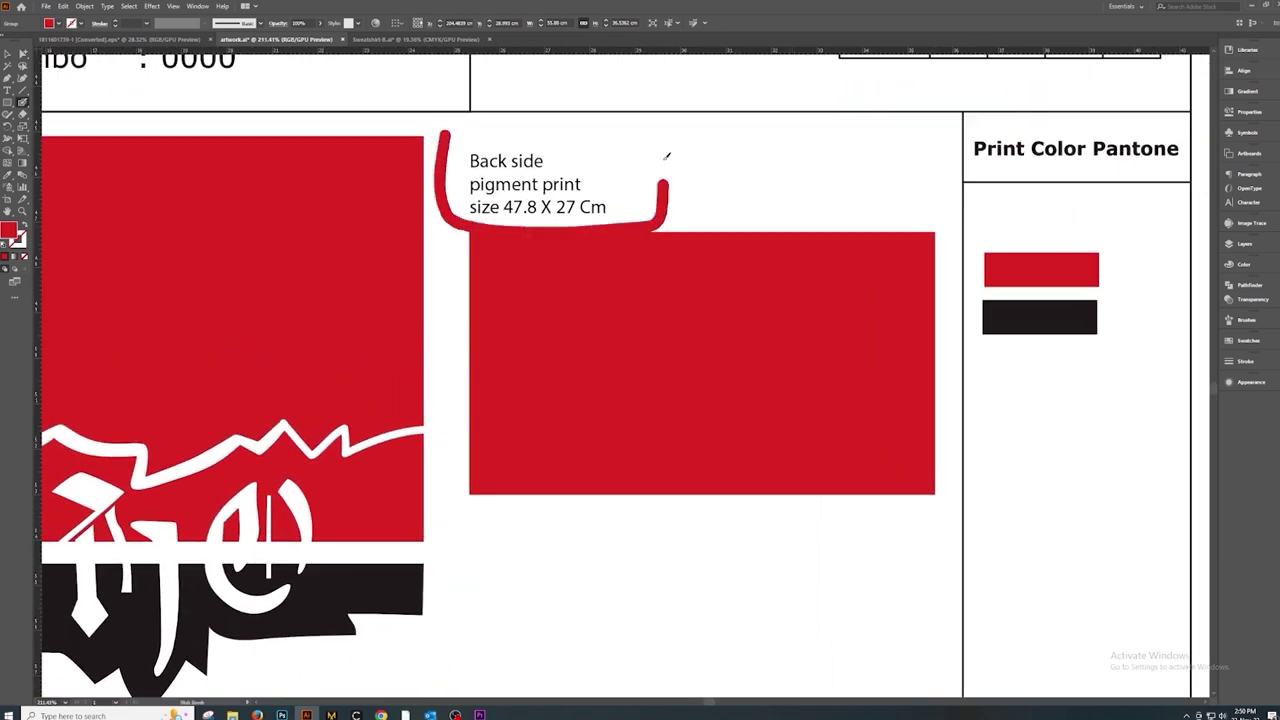
Step: Bracket the red and black print swatches, then zoom out to the Print Placement board
scroll(910, 330, down, 2)
scroll(689, 320, right, 3)
scroll(697, 328, up, 2)
drag(697, 328, 690, 420)
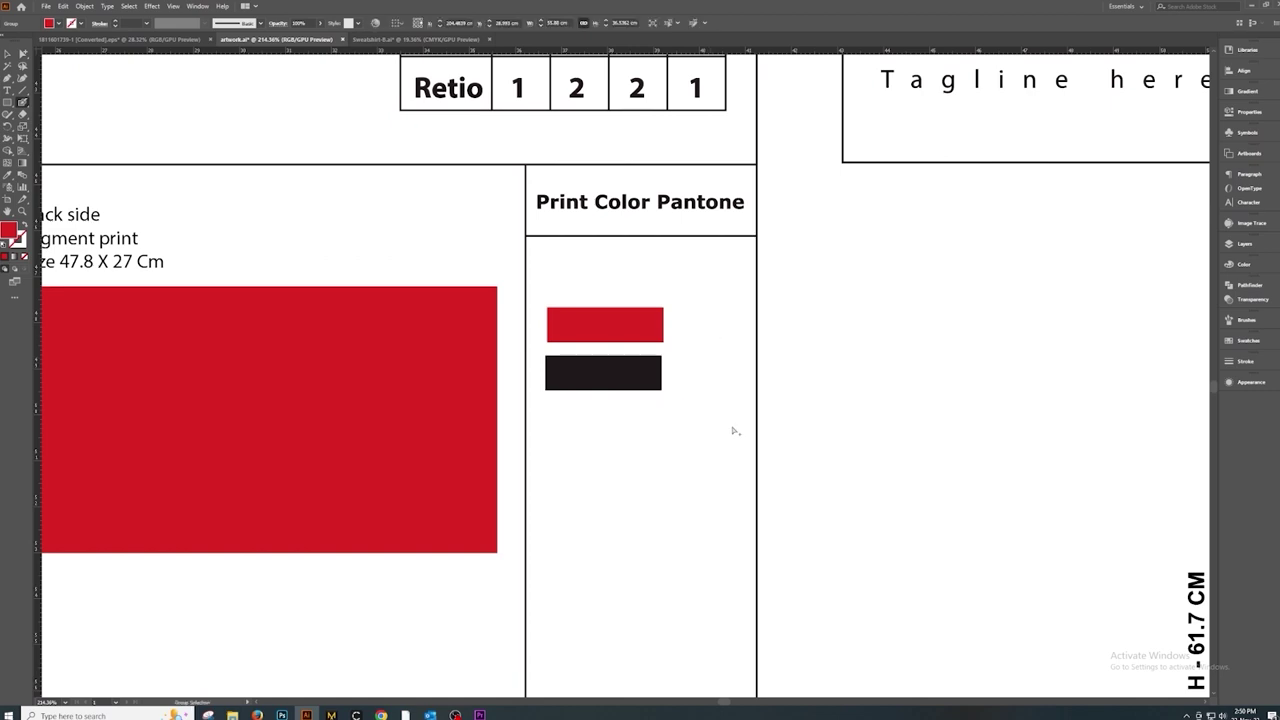
scroll(734, 431, down, 5)
scroll(730, 290, down, 1)
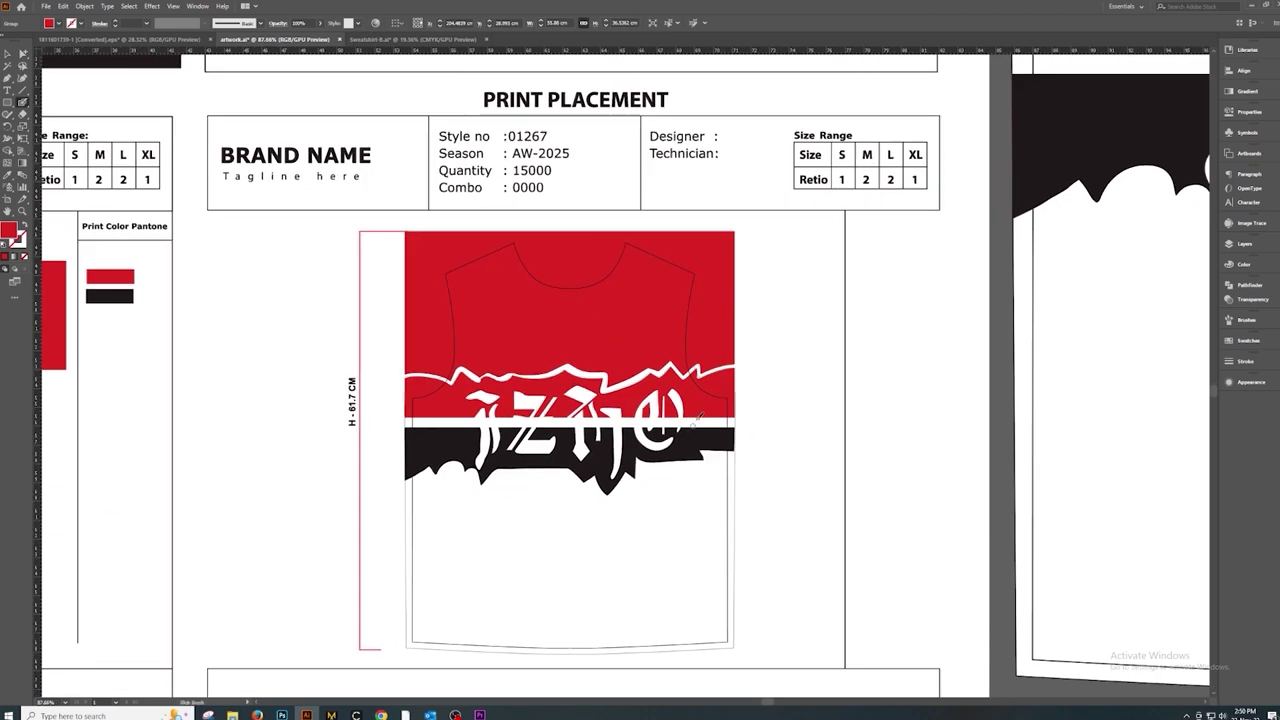
scroll(305, 392, up, 6)
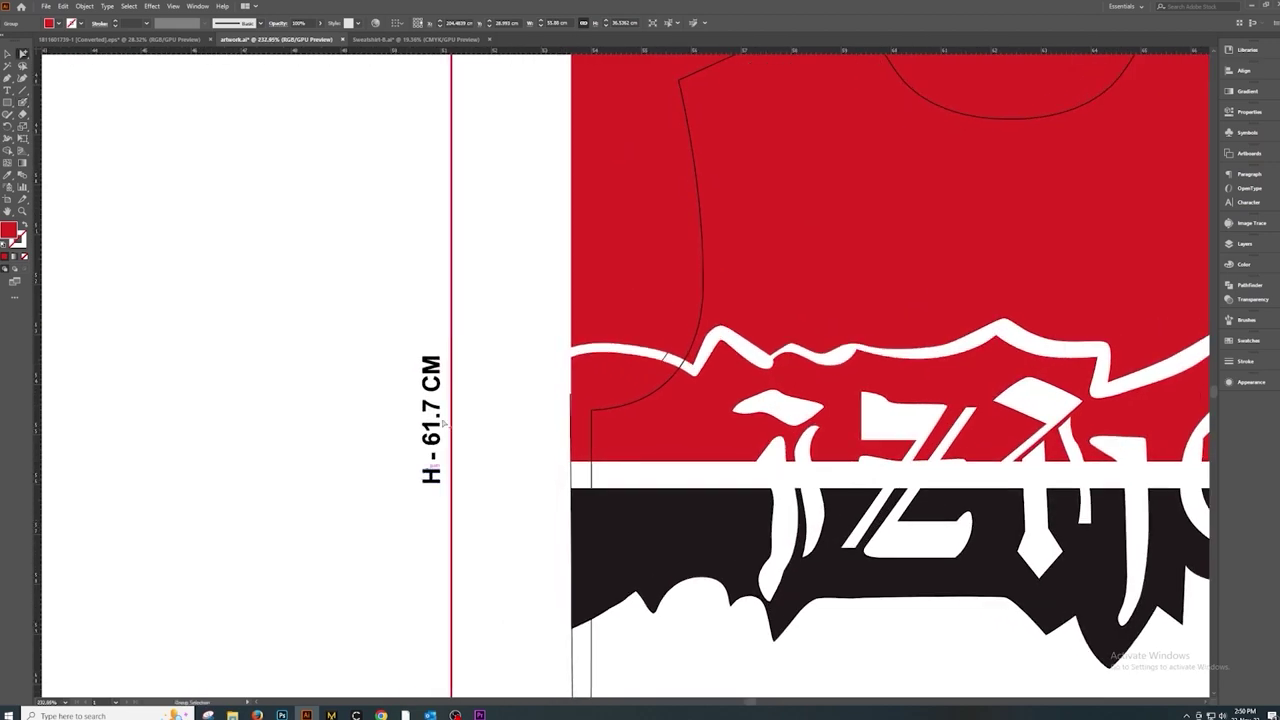
scroll(430, 466, down, 3)
scroll(430, 466, down, 3)
scroll(393, 402, up, 2)
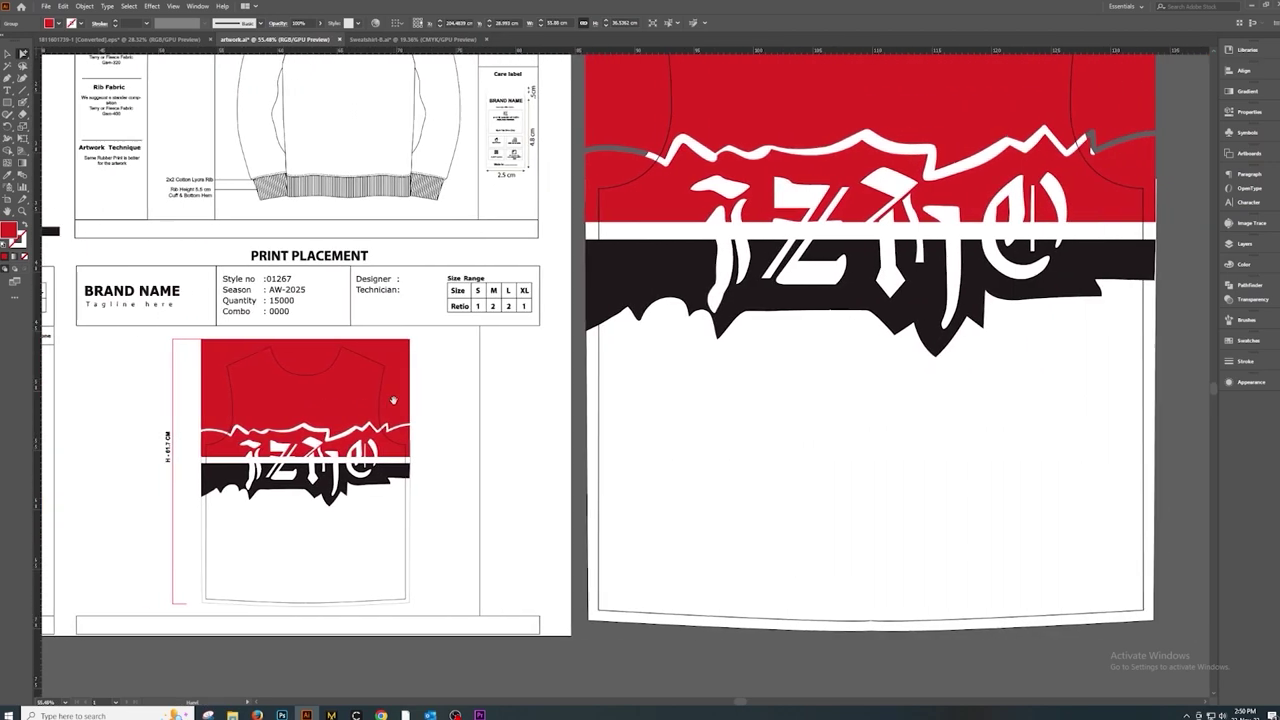
scroll(751, 363, down, 2)
scroll(751, 363, down, 2)
scroll(827, 374, up, 1)
scroll(827, 374, up, 2)
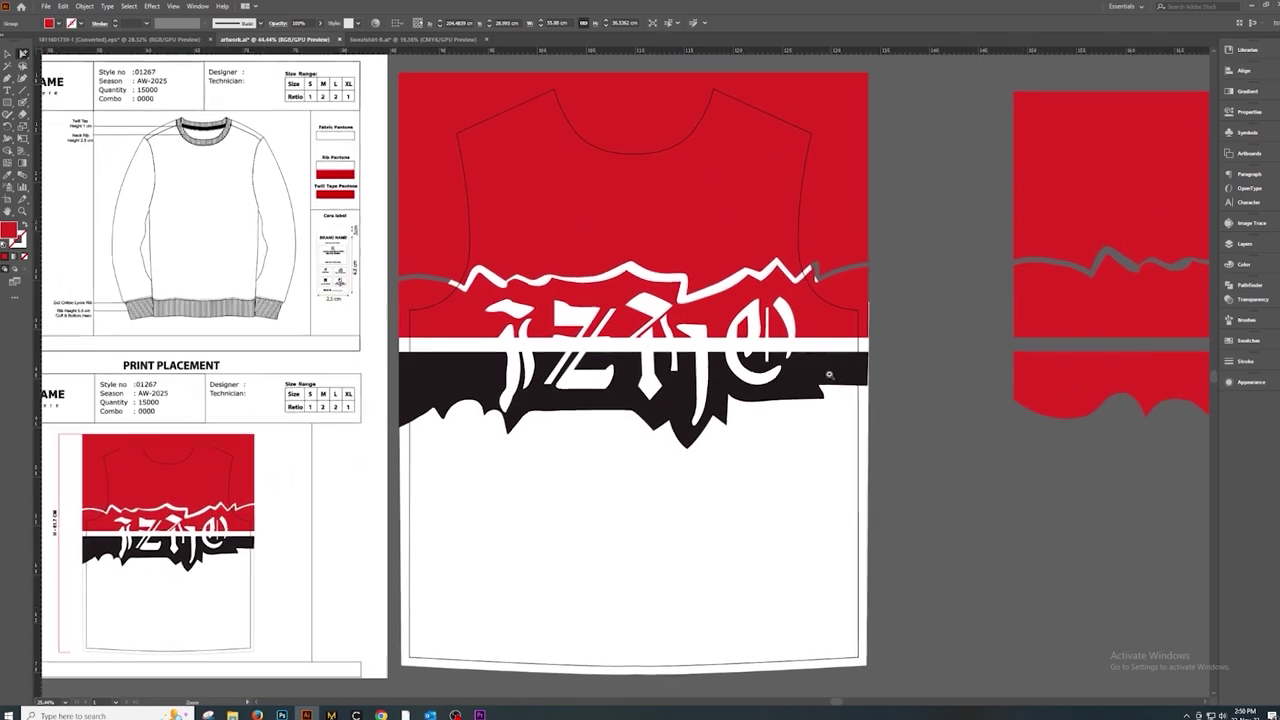
key(a)
scroll(829, 294, down, 2)
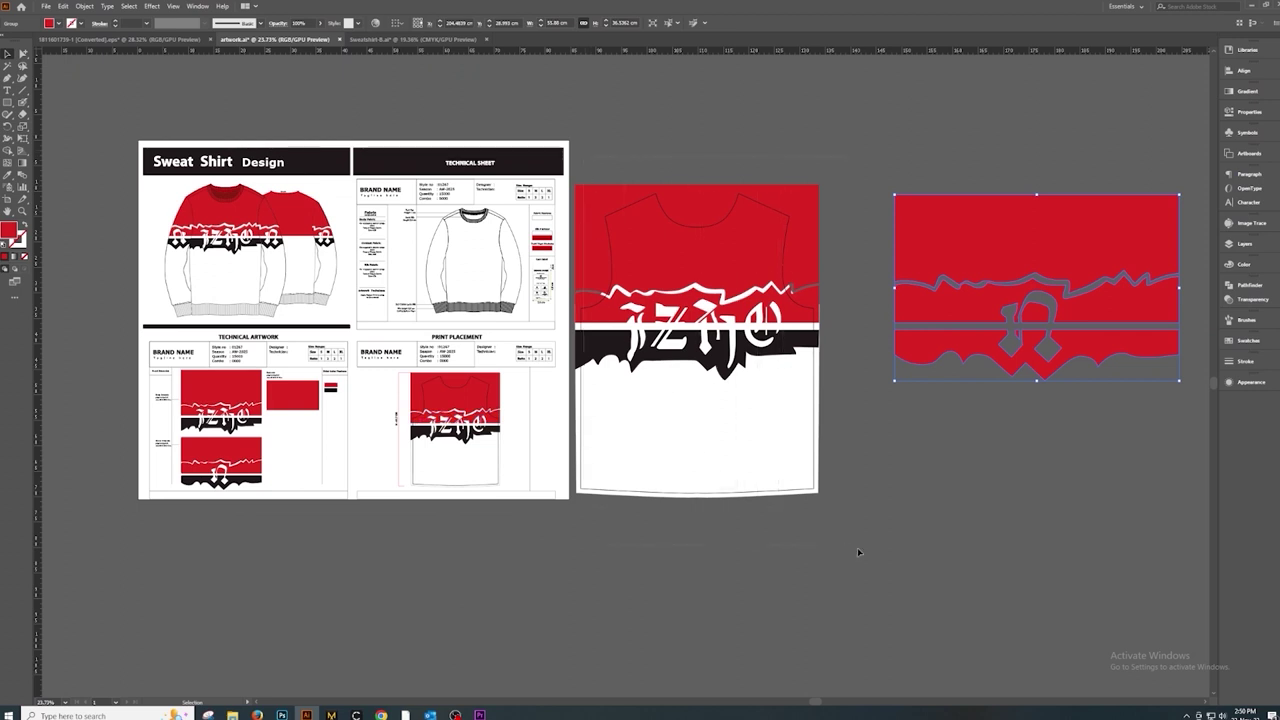
Step: Replace the old body print with an enlarged copy of the print-placement shirt beside the sleeve print
click(739, 283)
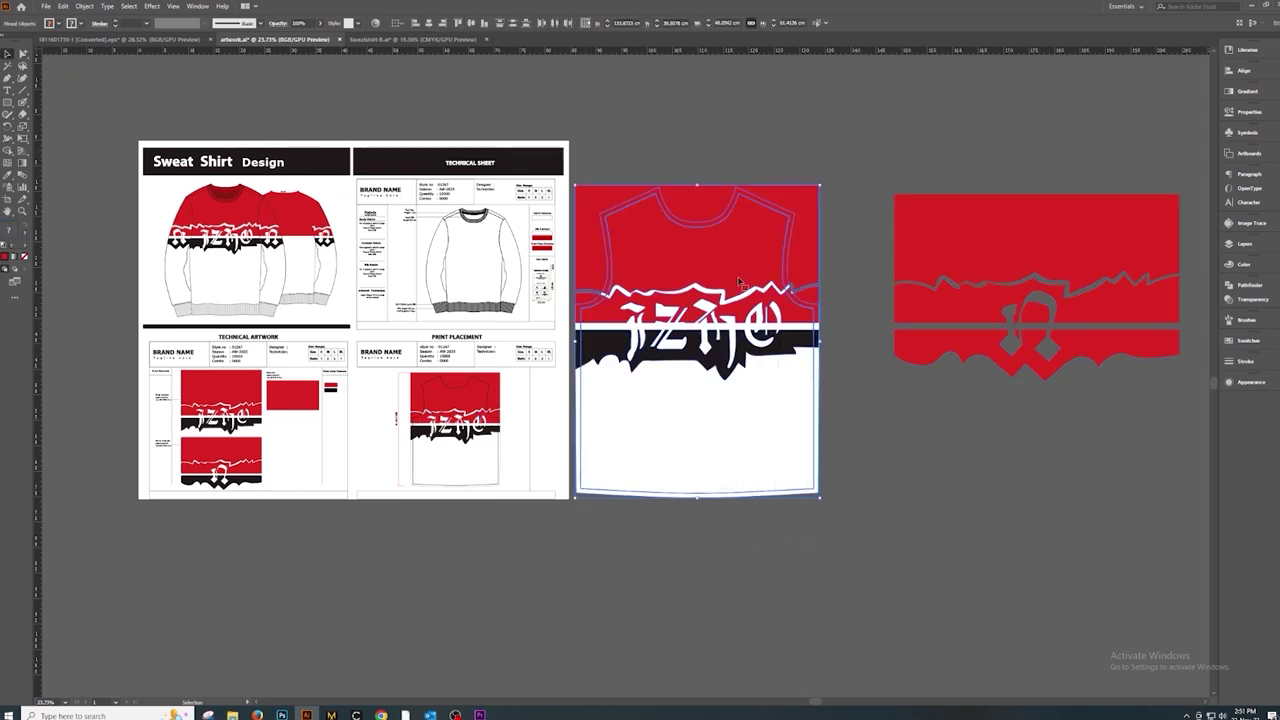
key(Delete)
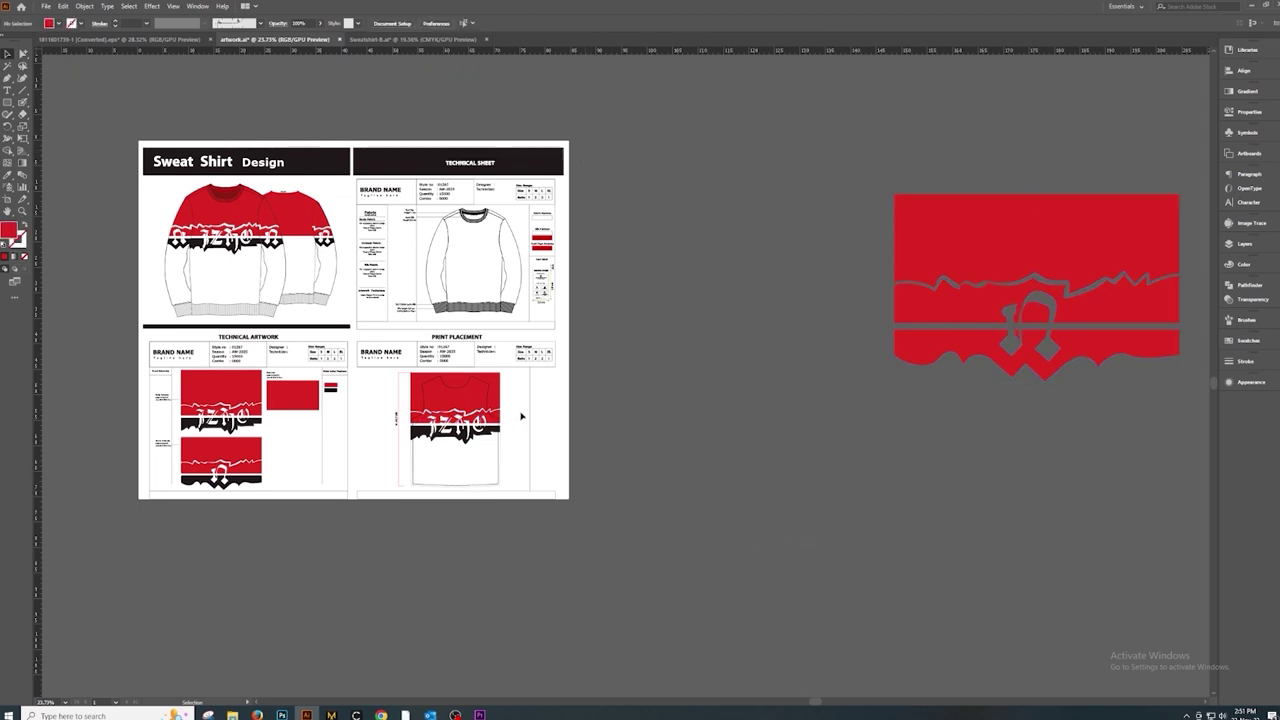
drag(455, 430, 683, 429)
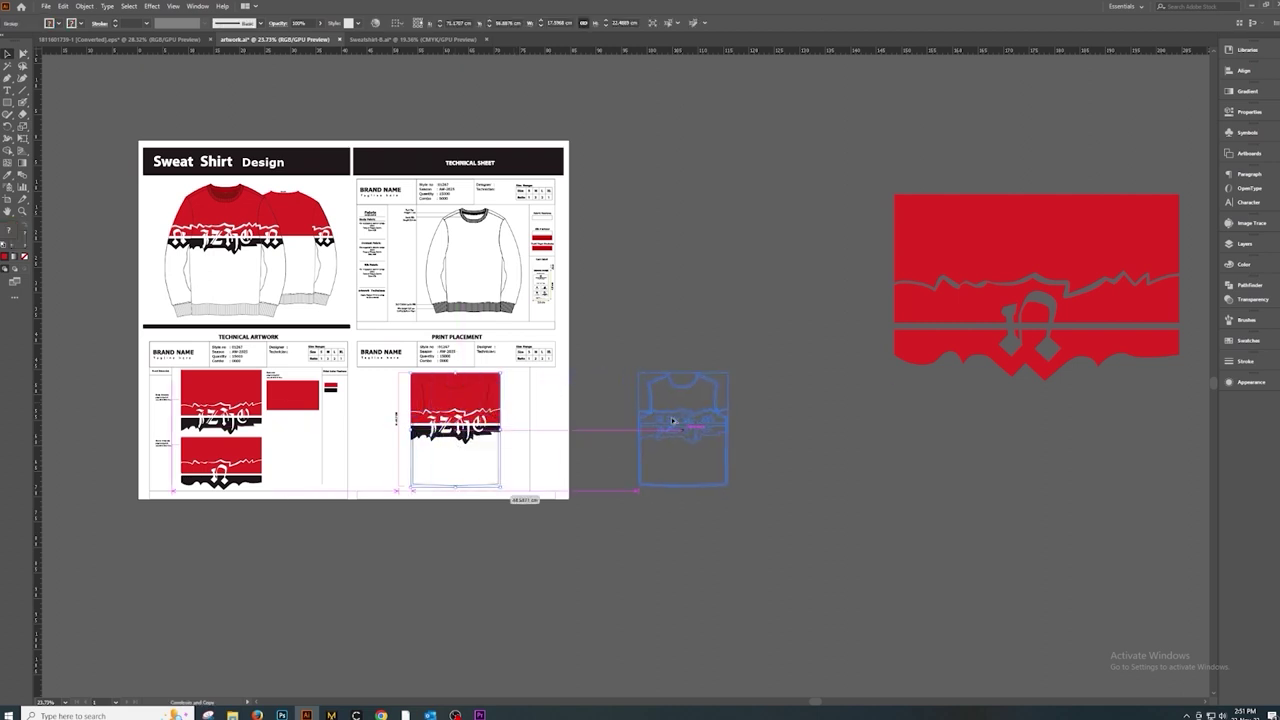
scroll(784, 347, up, 2)
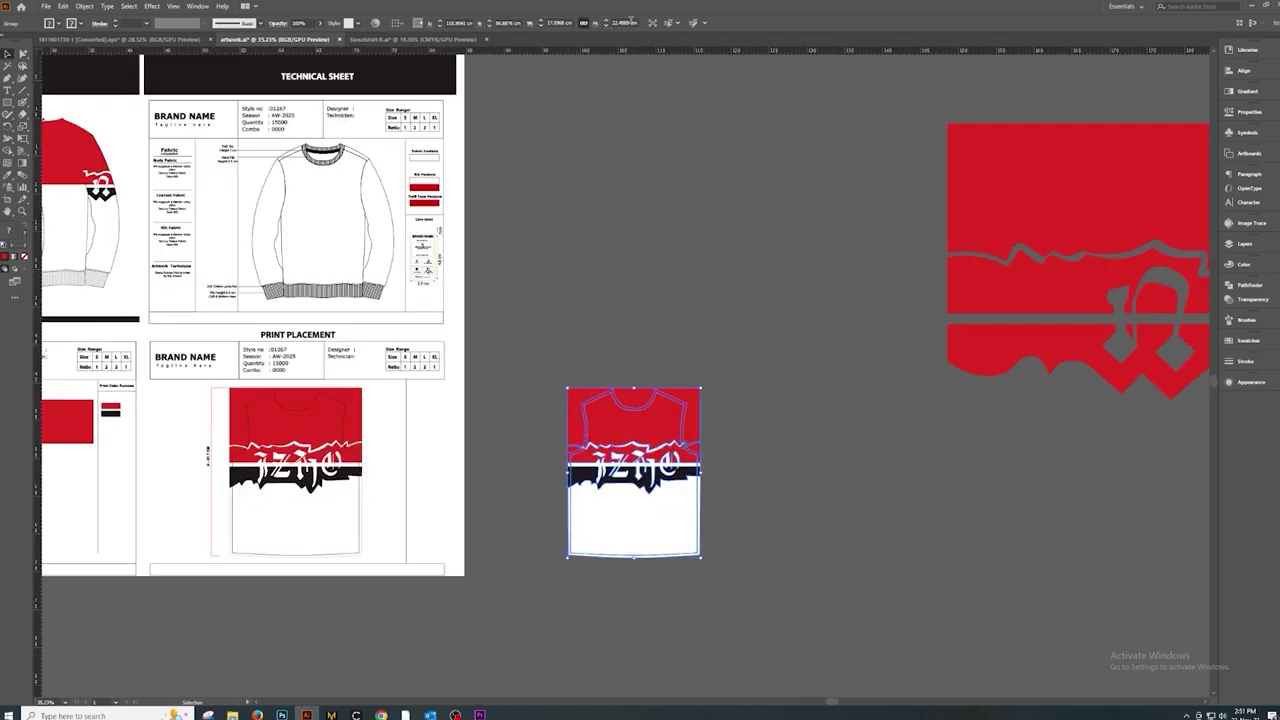
click(627, 21)
text(61.7513)
key(Return)
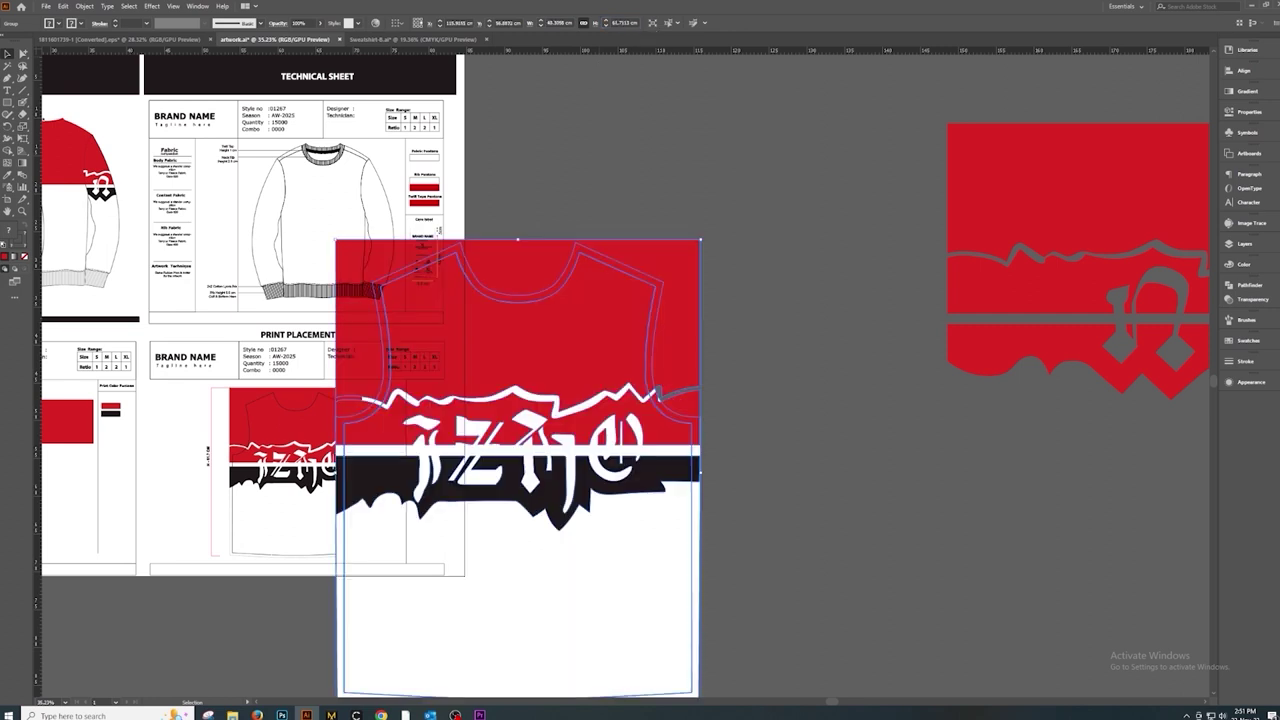
drag(608, 615, 771, 449)
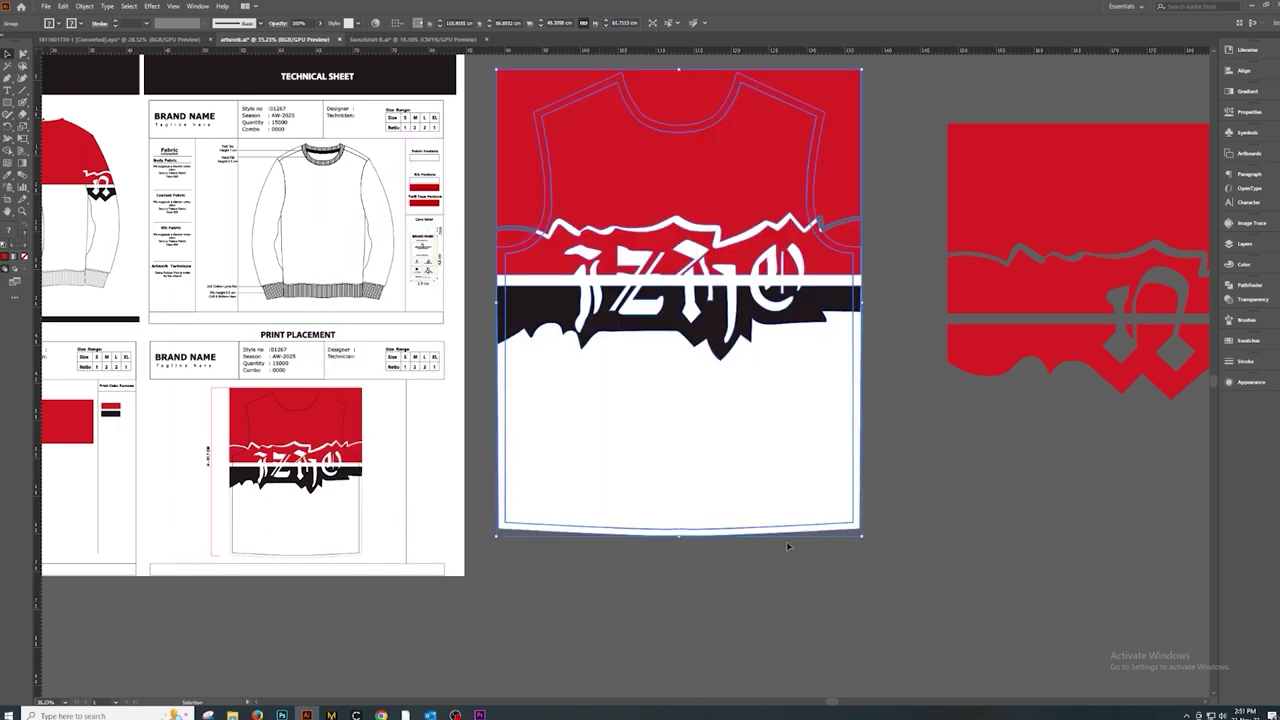
click(910, 501)
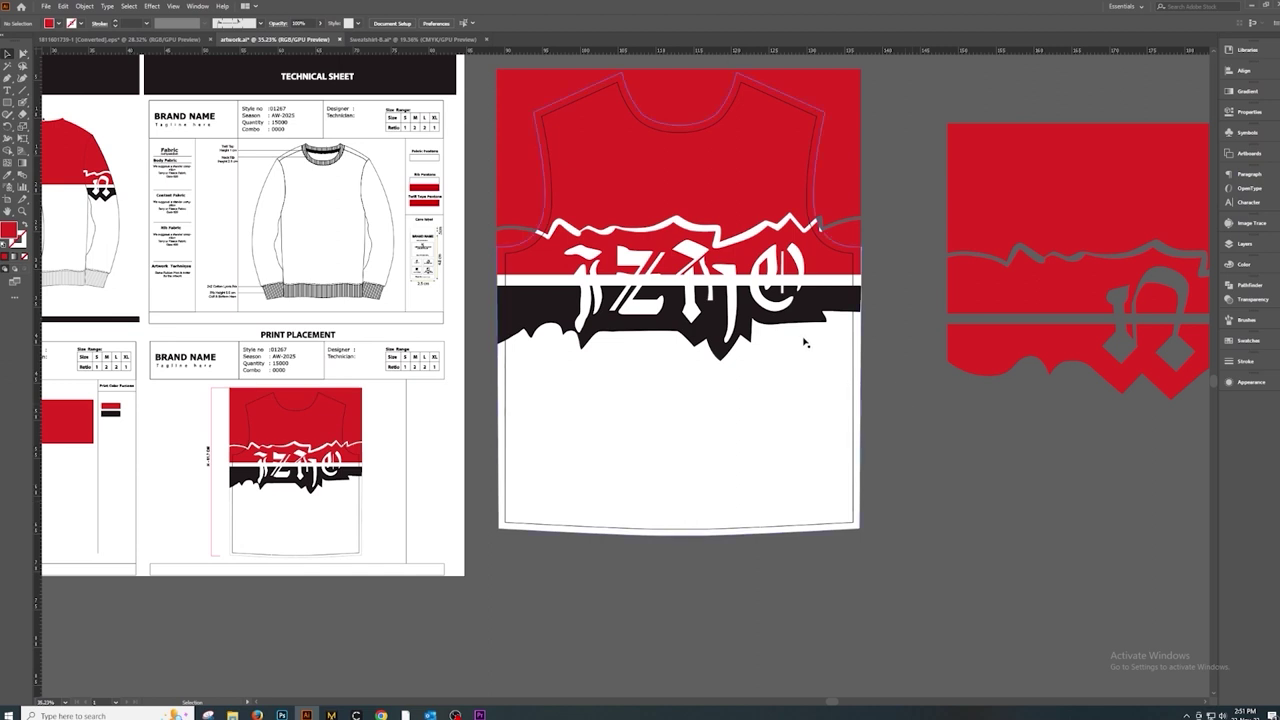
Step: Delete the sweatshirt outline and the white backing from the enlarged body print
click(655, 509)
key(Delete)
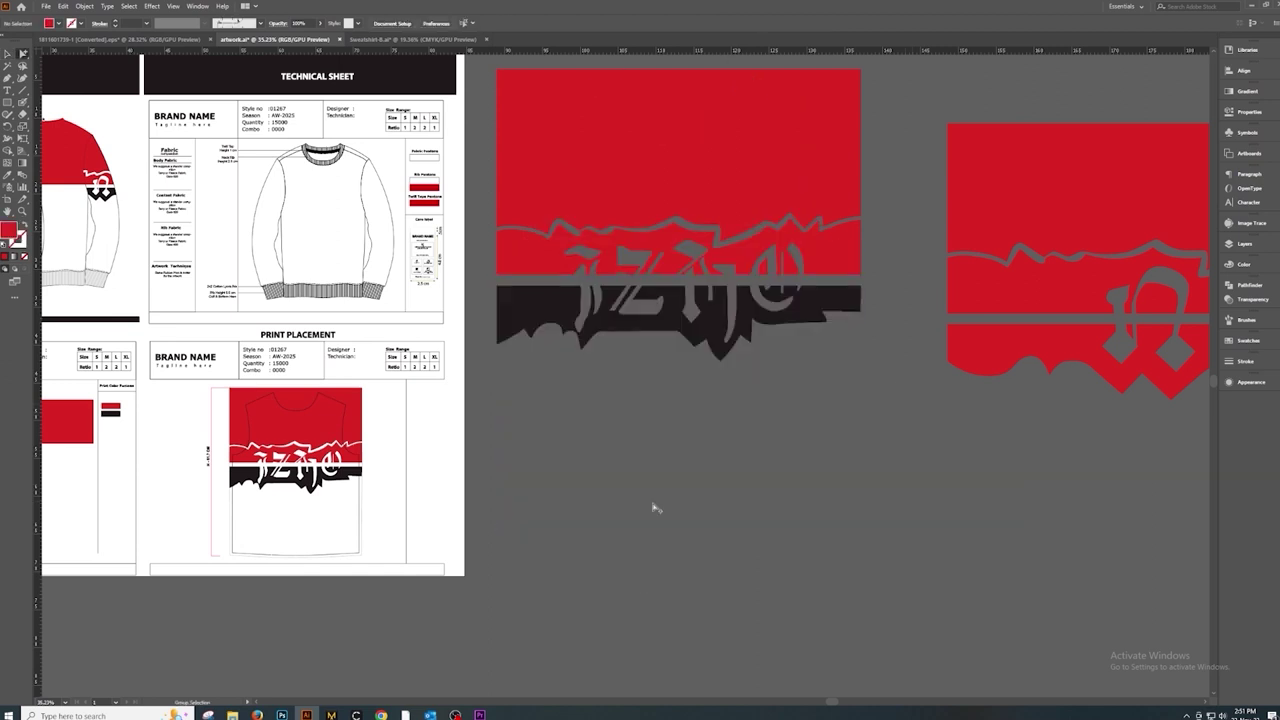
scroll(660, 500, down, 2)
key(m)
mouse_move(578, 252)
mouse_down()
mouse_move(768, 565)
mouse_move(798, 521)
mouse_up()
key(Delete)
Step: Fill the sleeve print's lower wavy band with black sampled from the body print
click(1112, 410)
key(i)
click(620, 410)
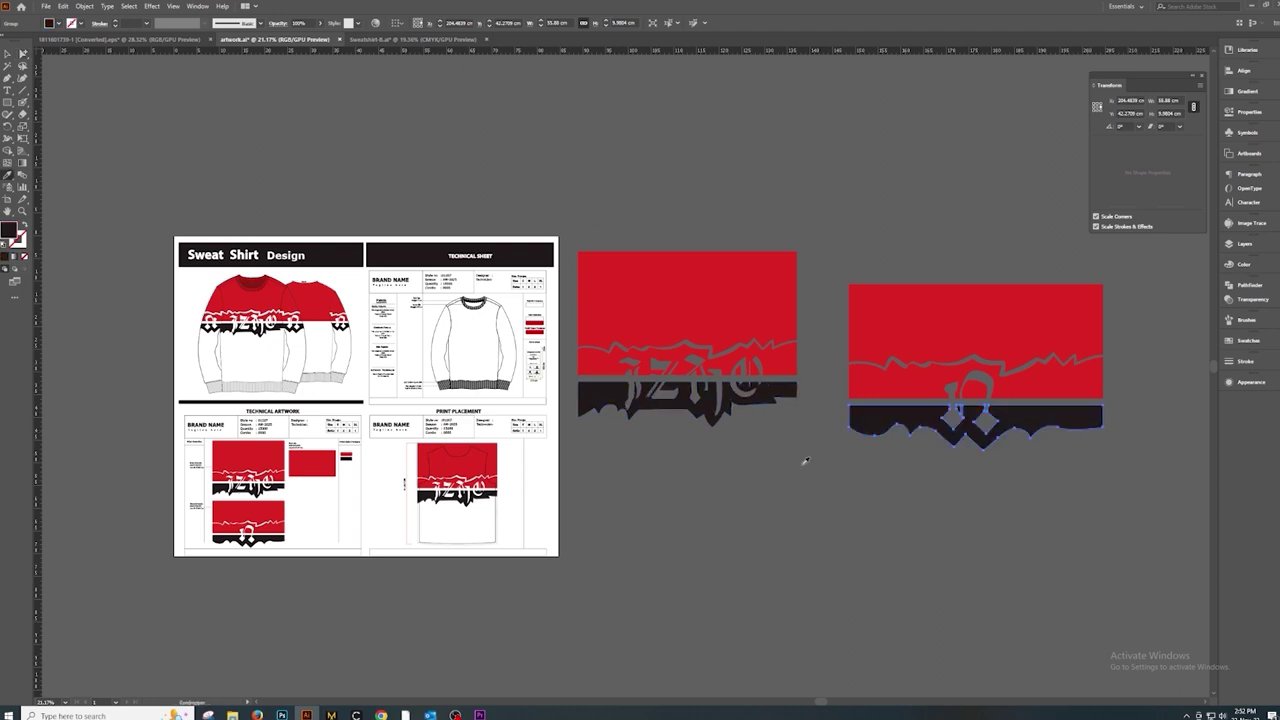
scroll(470, 480, up, 3)
scroll(600, 470, up, 2)
scroll(733, 452, up, 2)
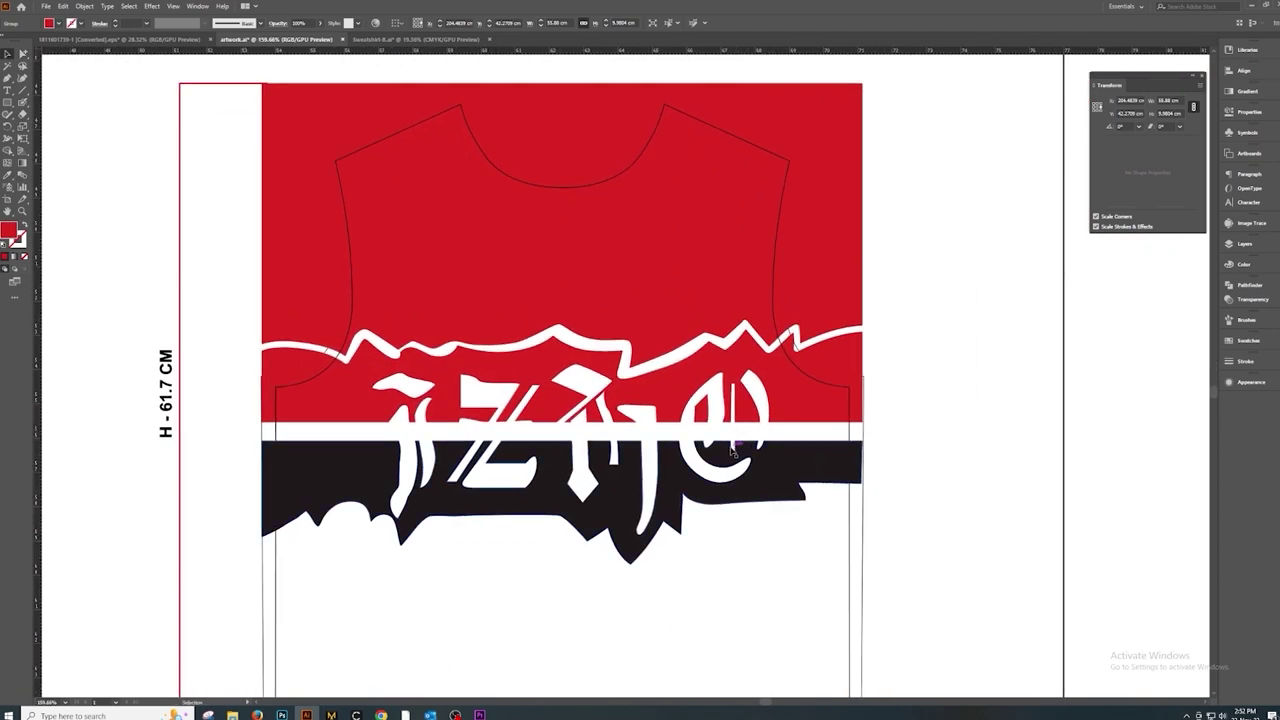
key(ctrl+Tab)
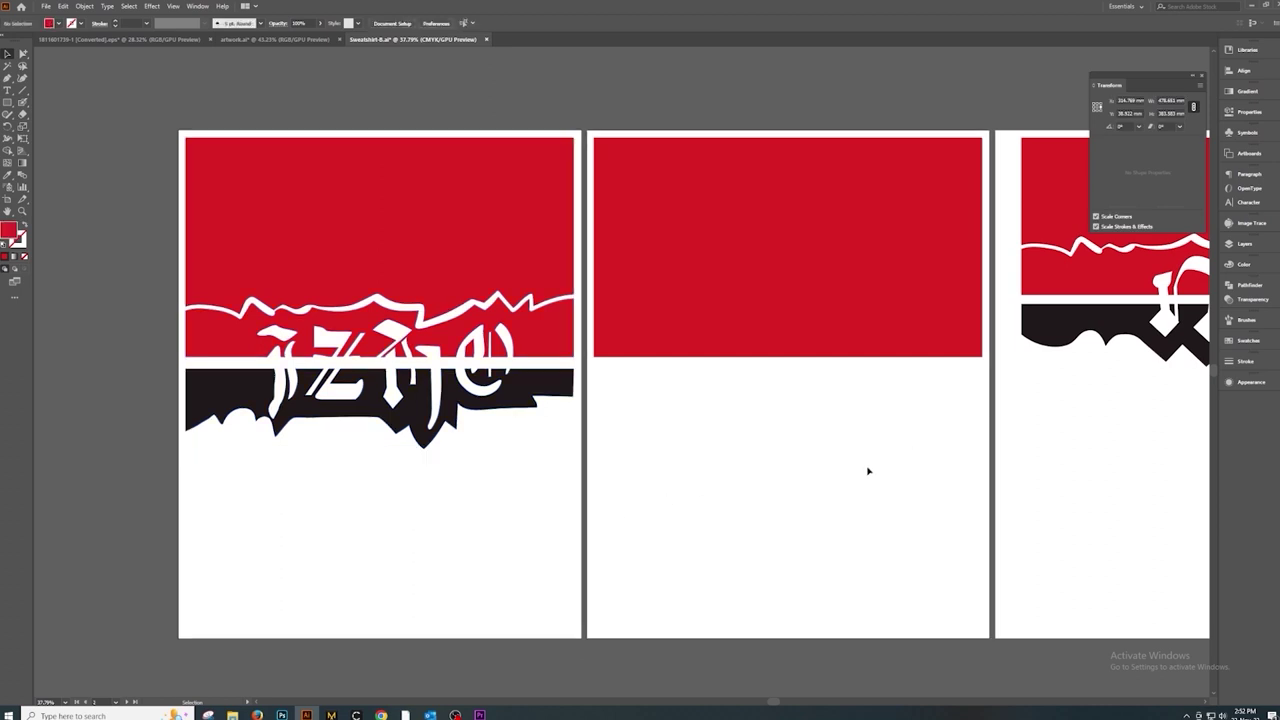
Step: Save the three-artboard document as a copy named Sweatshirt-sleeve.ai
scroll(868, 471, up, 1)
scroll(868, 471, right, 3)
click(603, 414)
click(905, 285)
click(767, 130)
key(ctrl+minus)
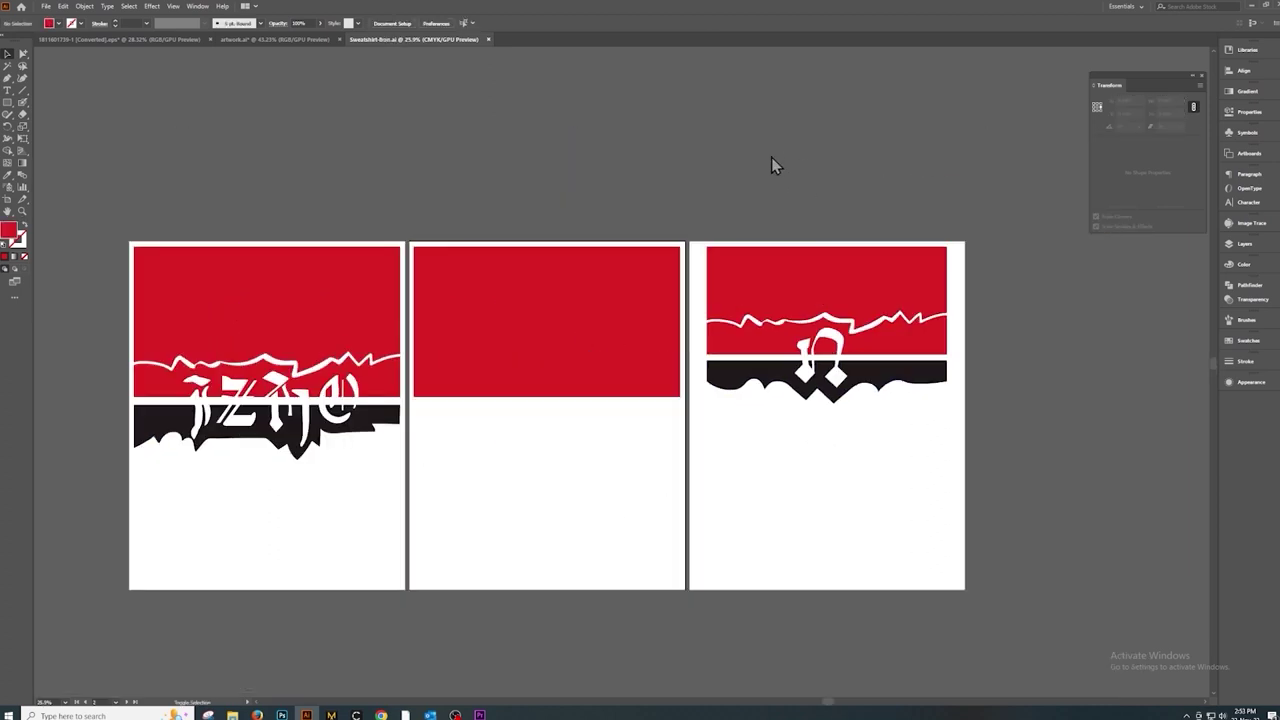
key(ctrl+shift+s)
click(139, 547)
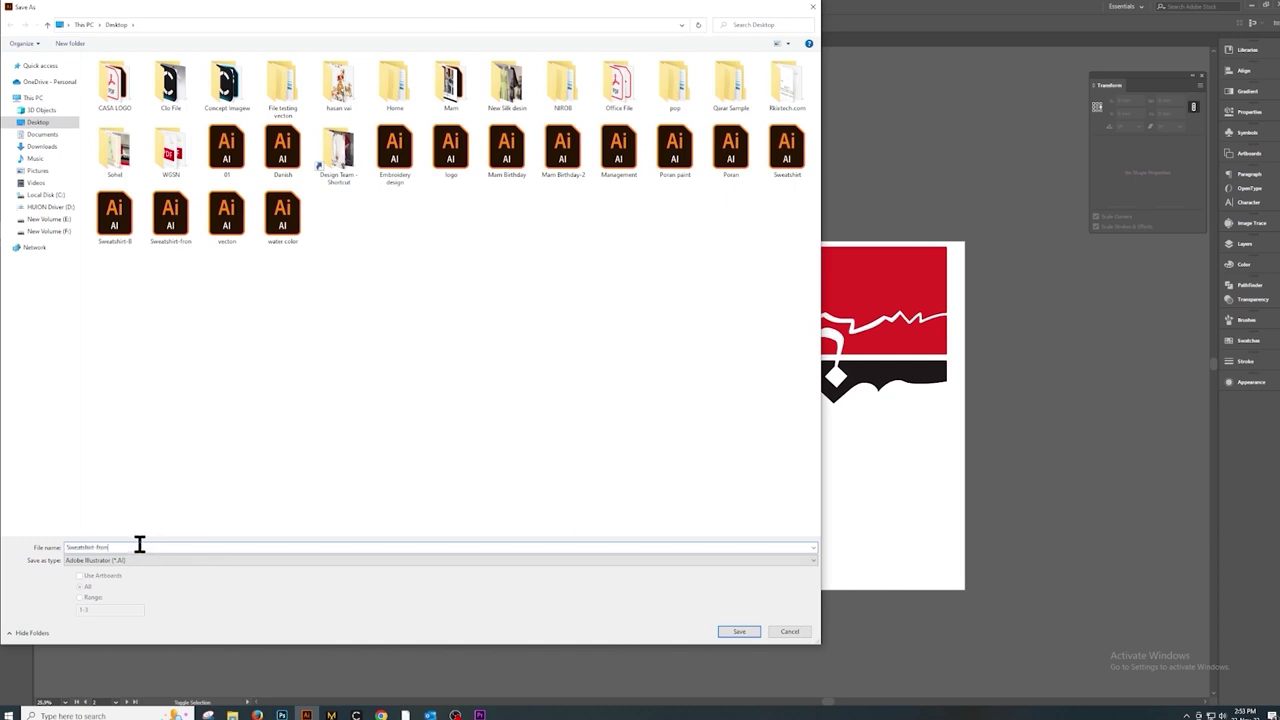
key(BackSpace)
key(BackSpace)
key(BackSpace)
key(BackSpace)
text(d)
key(Return)
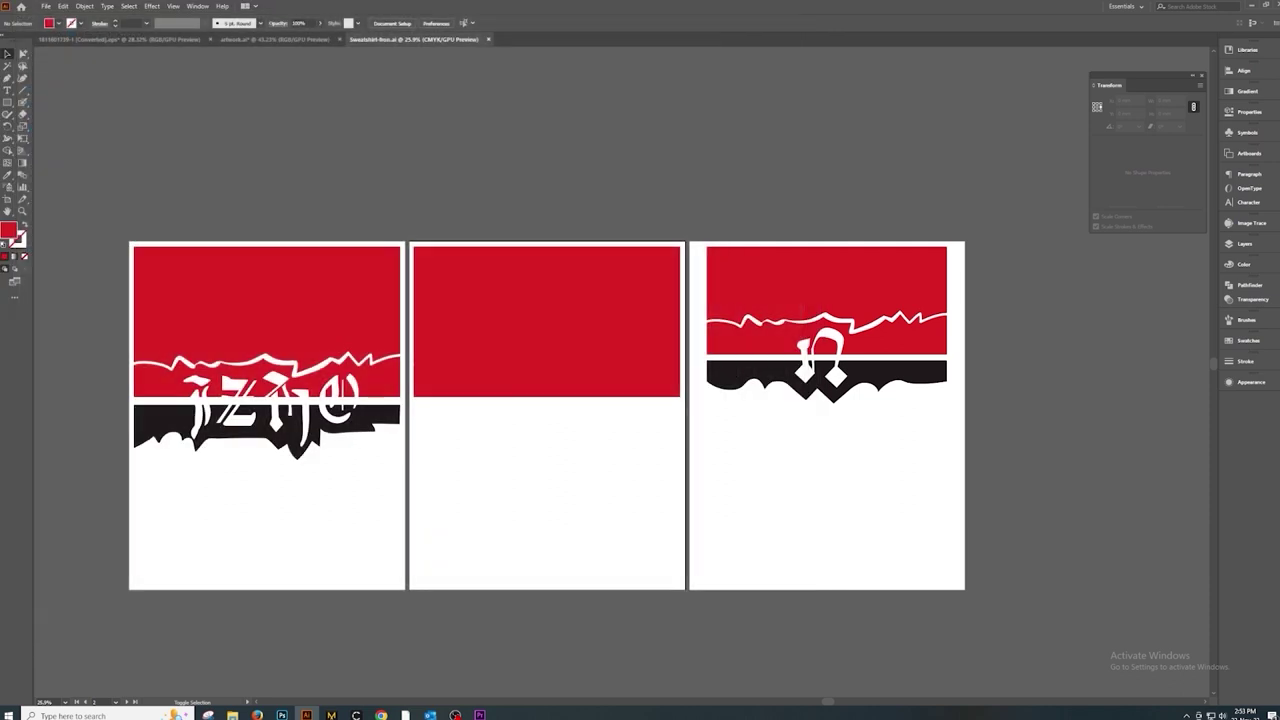
key(Return)
Step: Delete the artwork on the first two artboards and remove Artboards 1 and 2
drag(640, 404, 640, 611)
key(Delete)
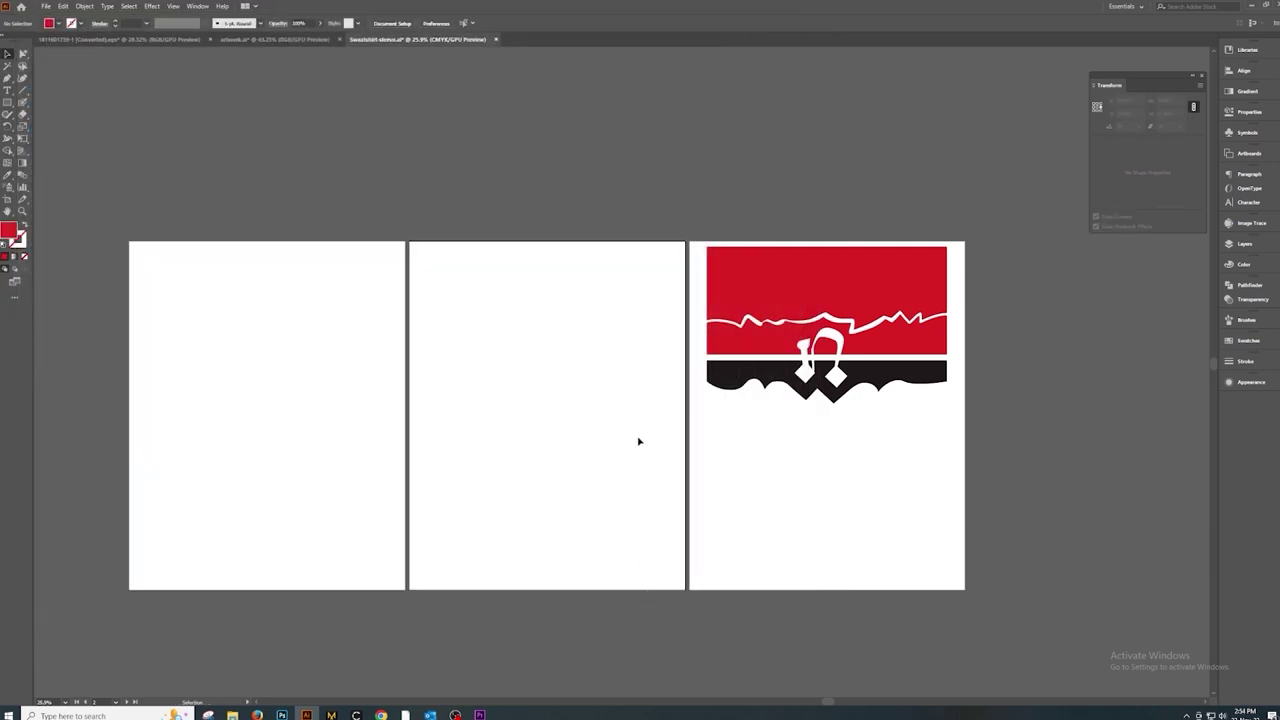
click(1248, 153)
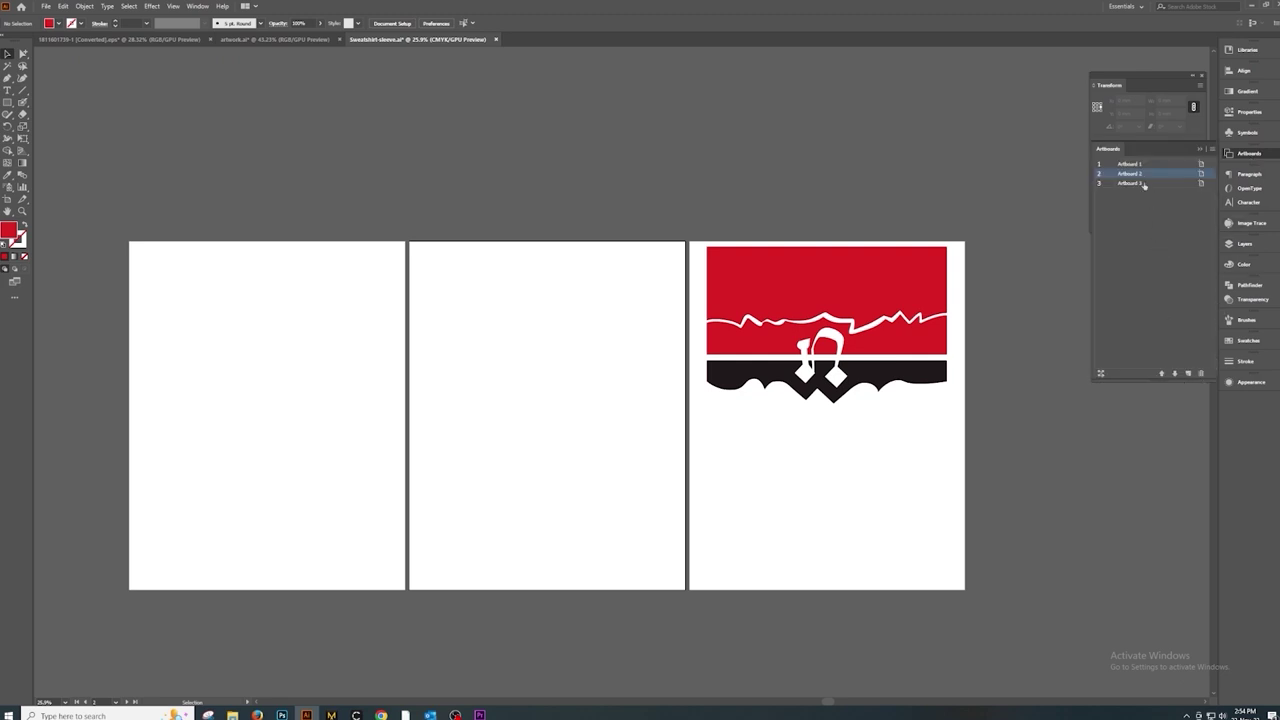
click(1199, 370)
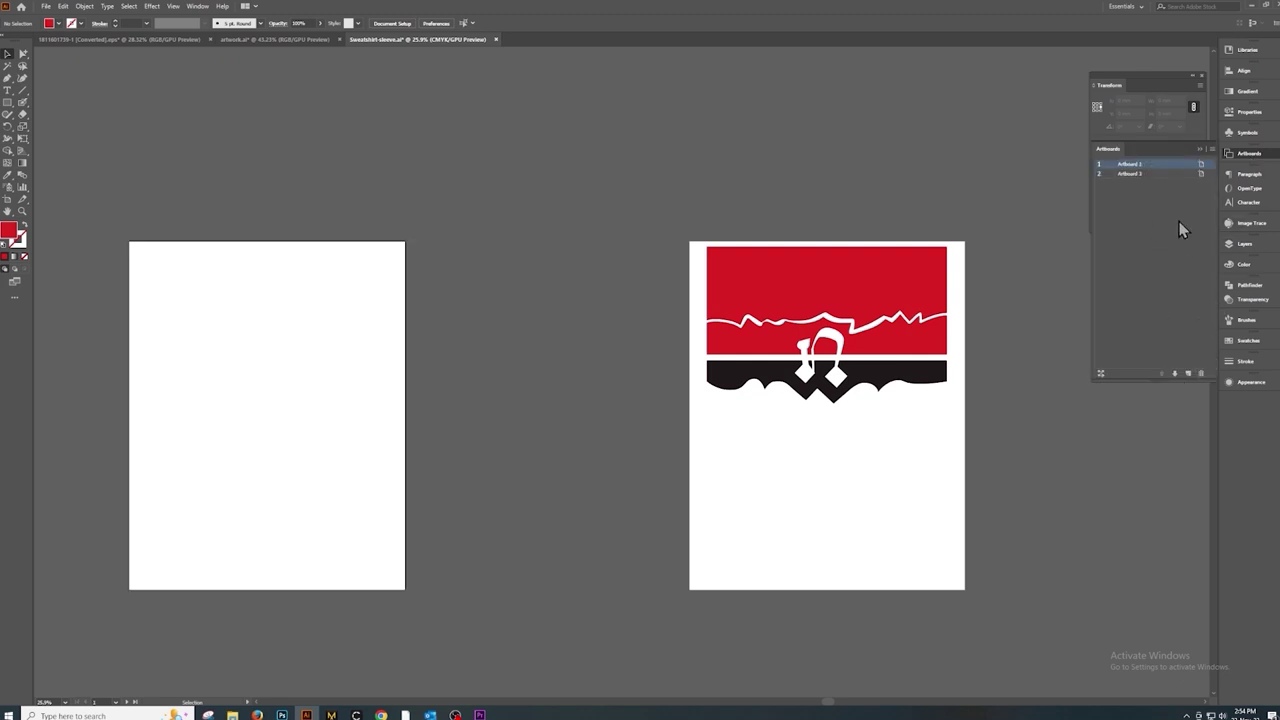
click(1201, 375)
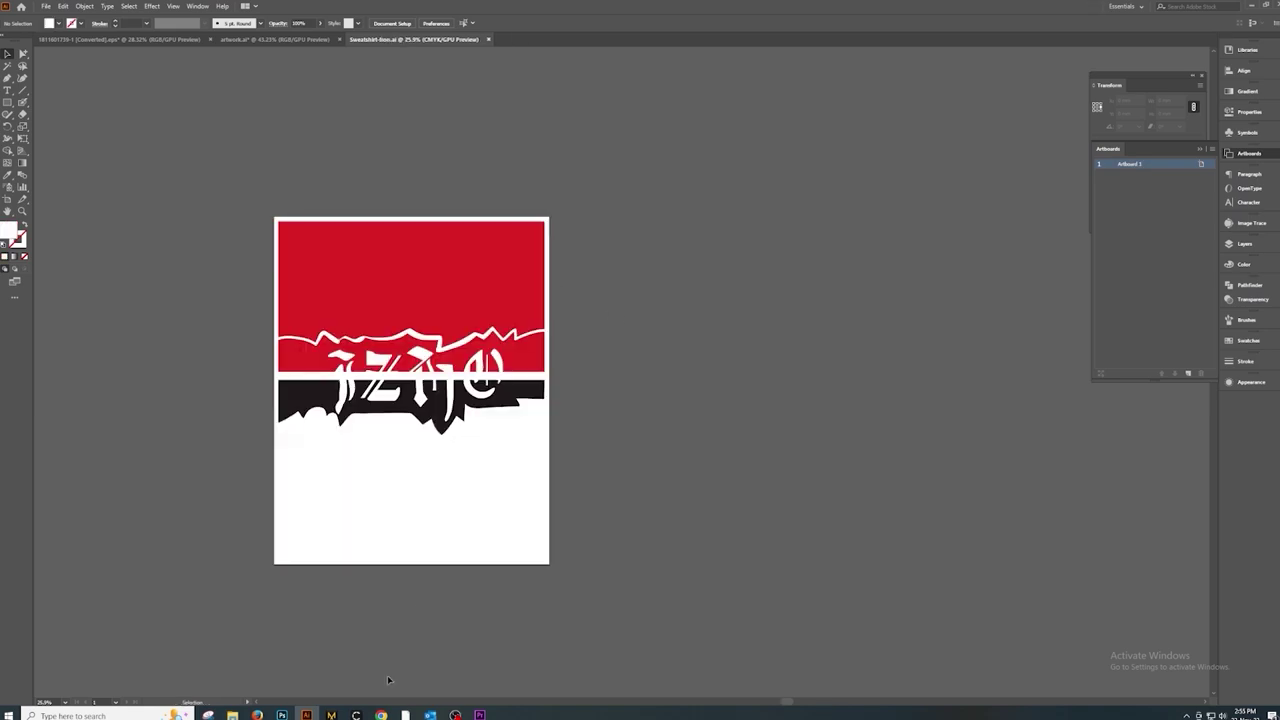
click(357, 714)
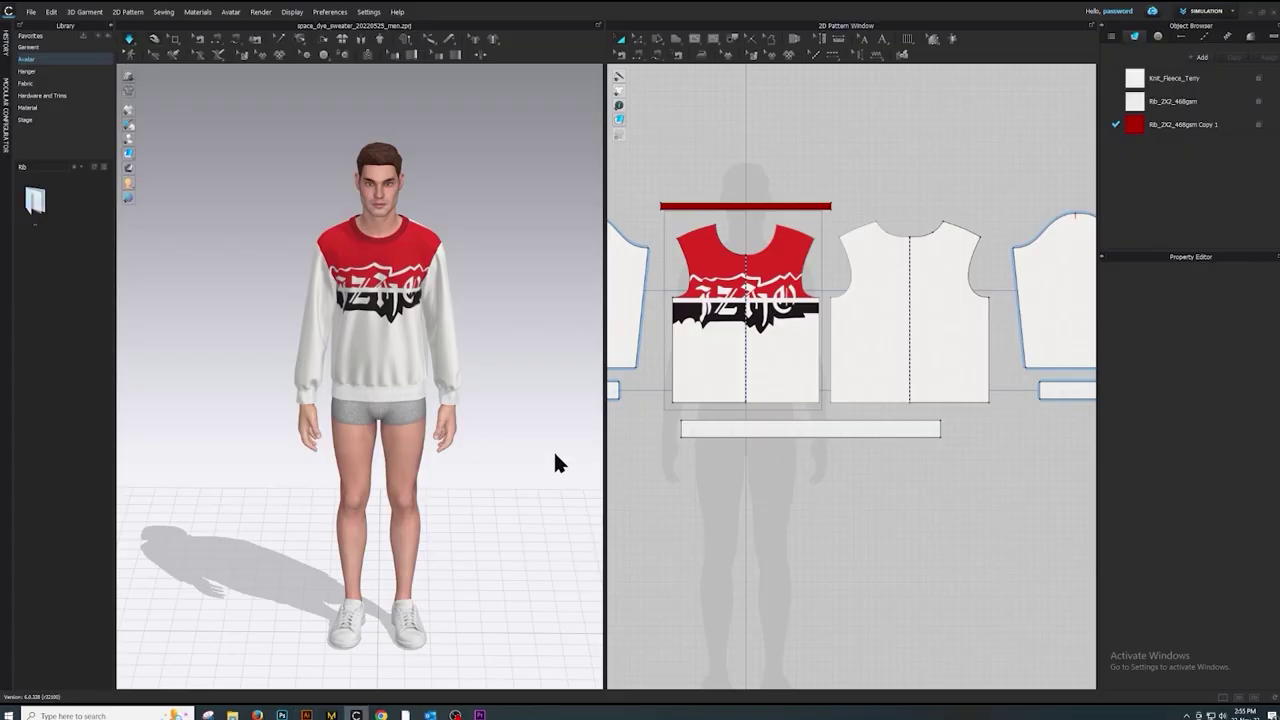
Step: Add the Sweatshirt-B artwork as a graphic on the sweater's back panel
key(Tab)
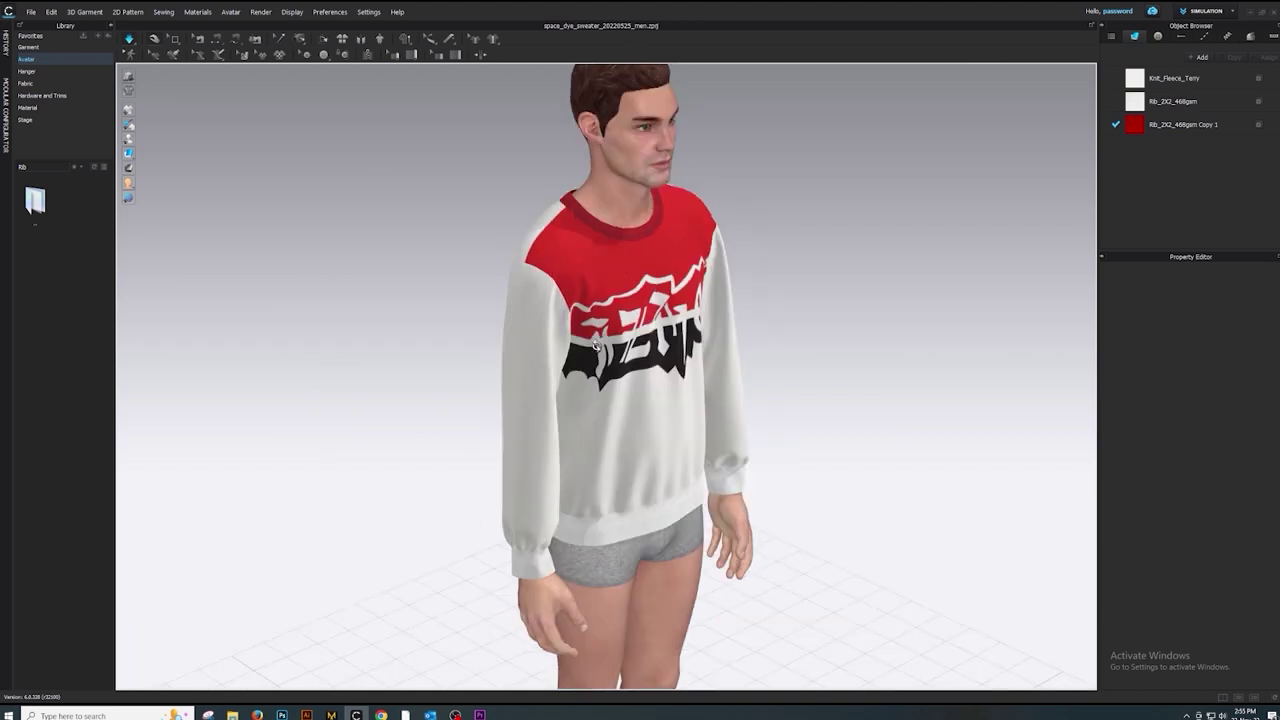
drag(620, 350, 785, 333)
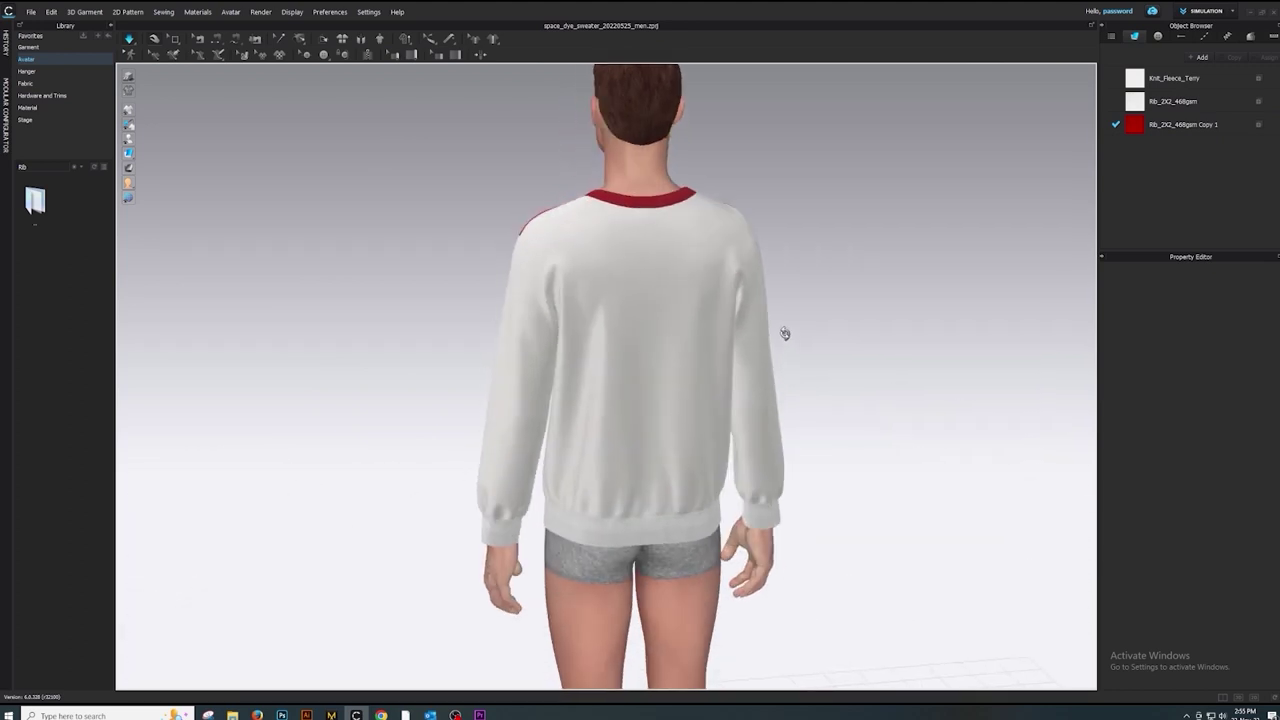
click(283, 58)
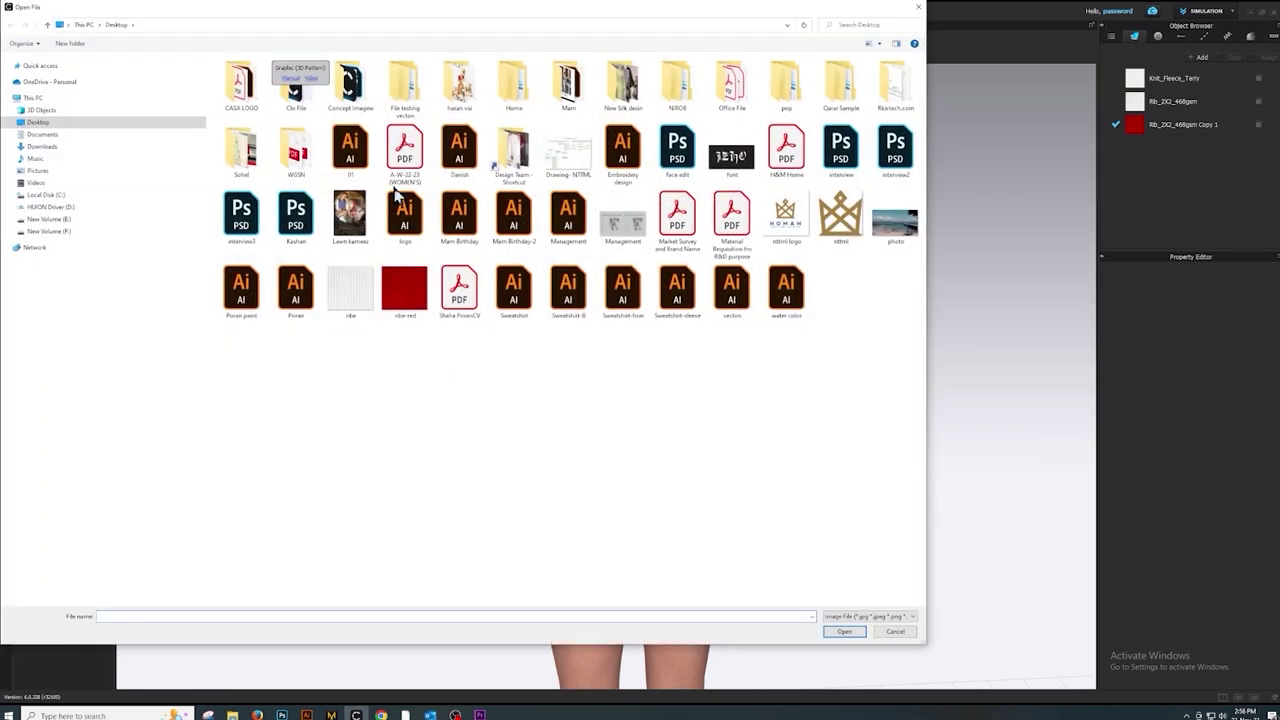
click(568, 300)
click(832, 628)
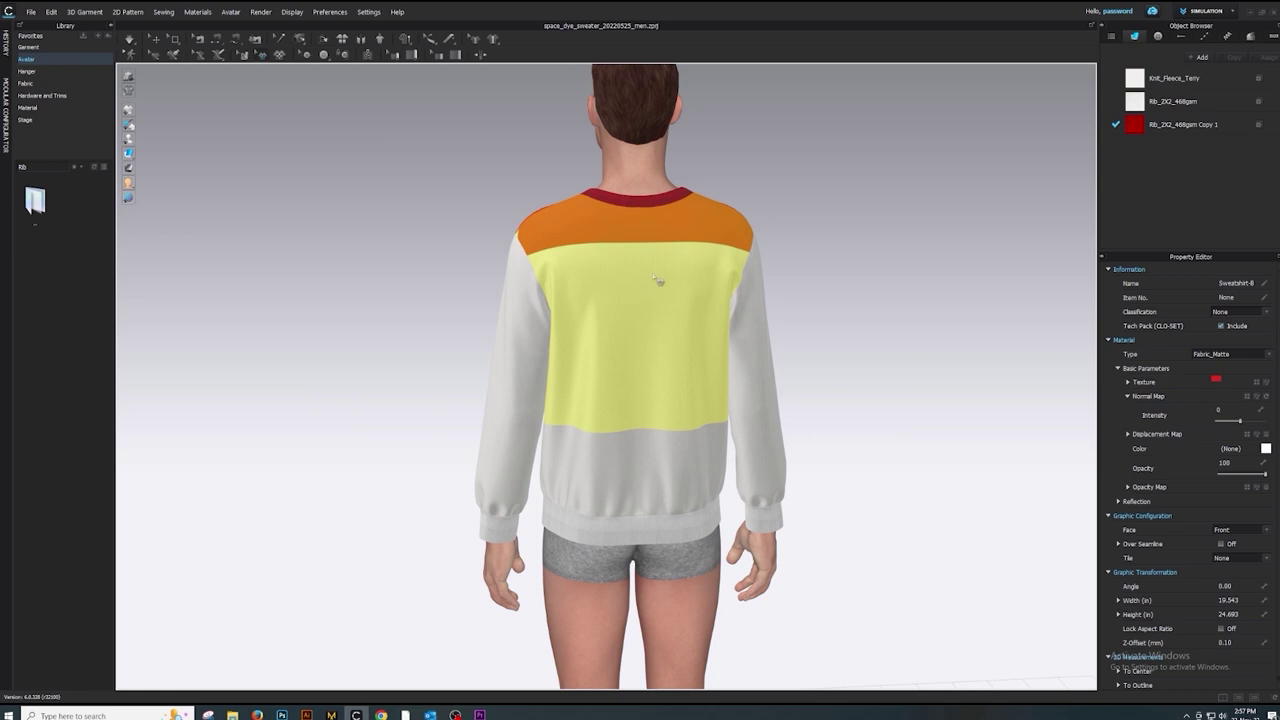
Step: Enlarge the back graphic to about 22.987 by 26.539 inches to cover the panel
drag(651, 264, 650, 355)
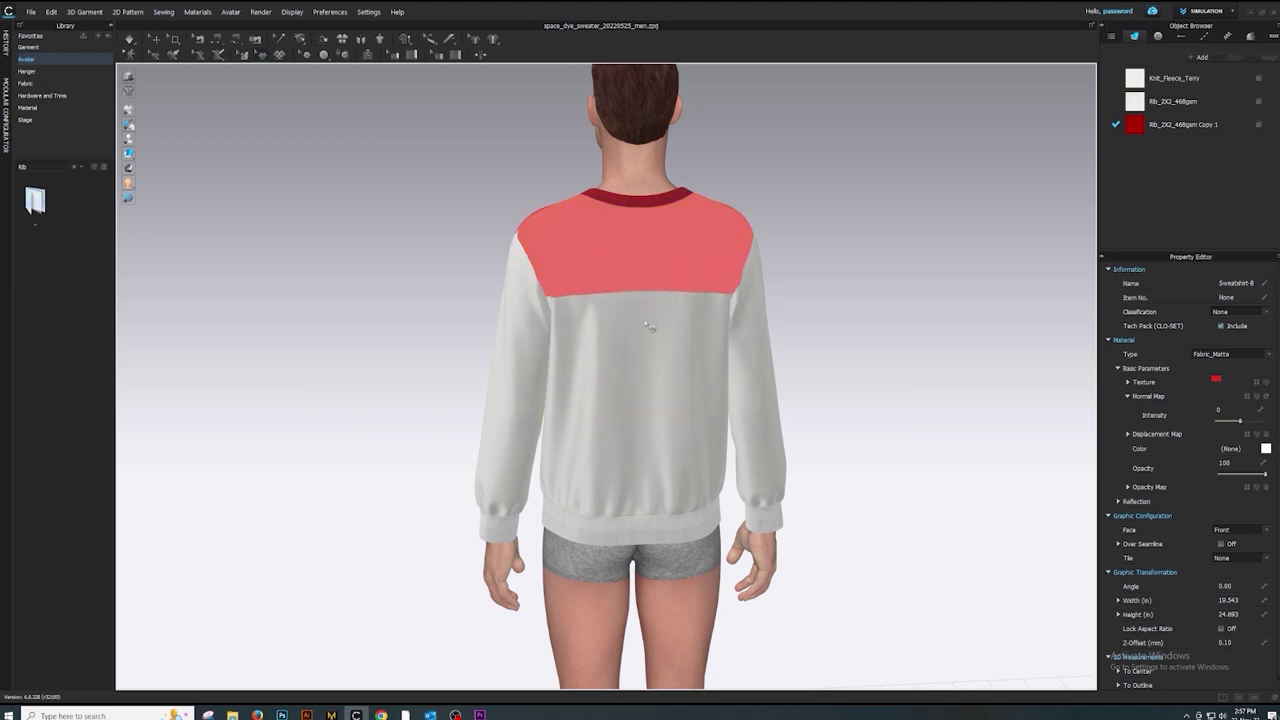
mouse_move(651, 356)
mouse_down()
mouse_move(652, 343)
mouse_move(552, 344)
mouse_move(657, 345)
mouse_up()
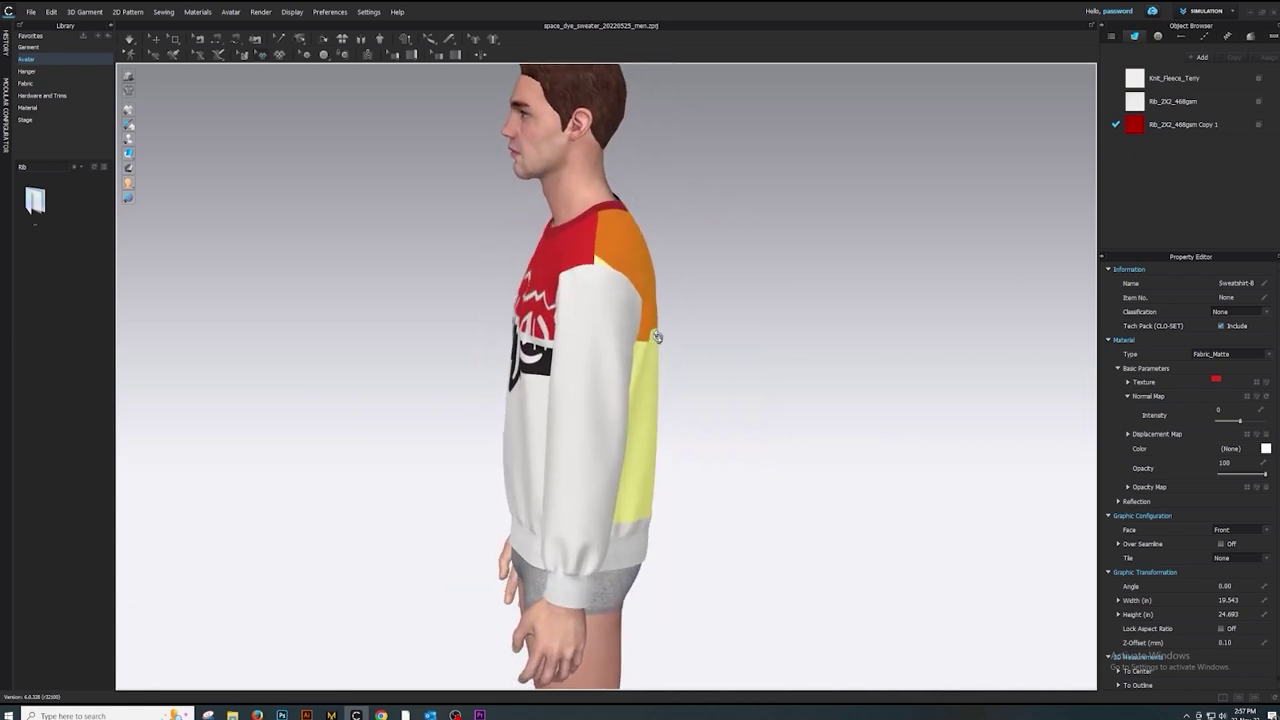
mouse_move(659, 341)
mouse_down()
mouse_move(690, 360)
mouse_move(514, 337)
mouse_up()
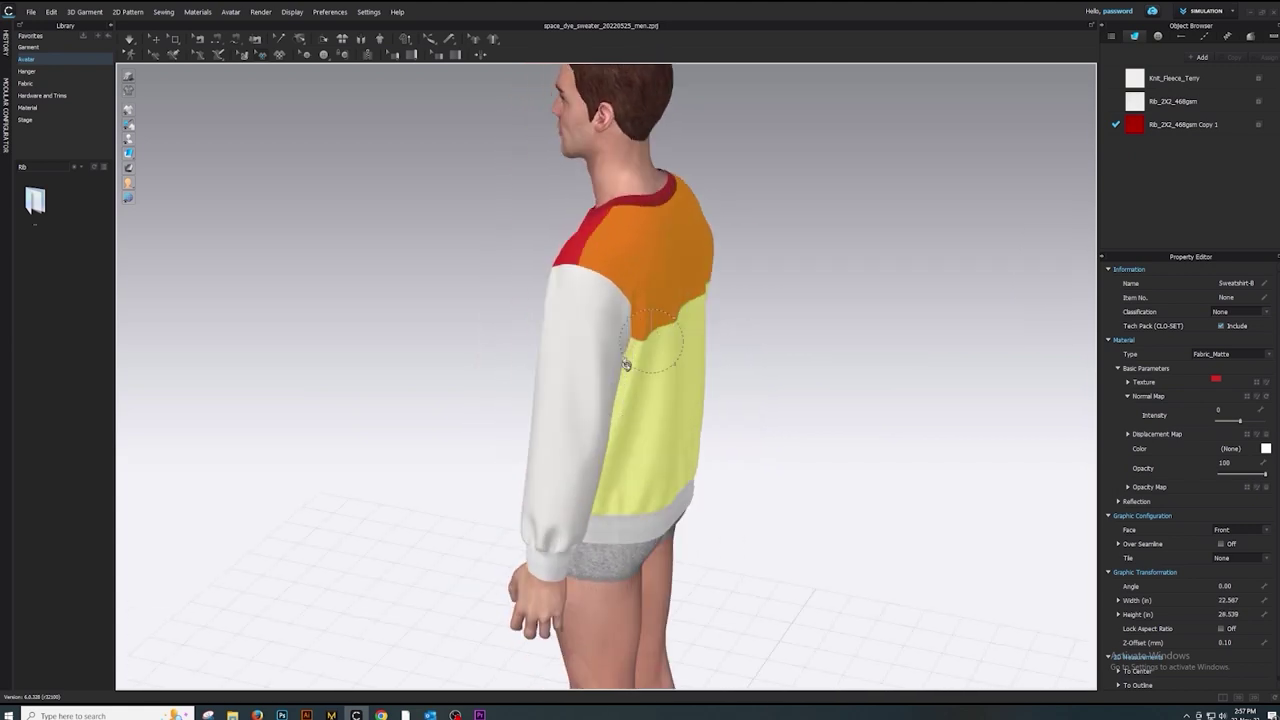
click(514, 337)
drag(517, 381, 739, 366)
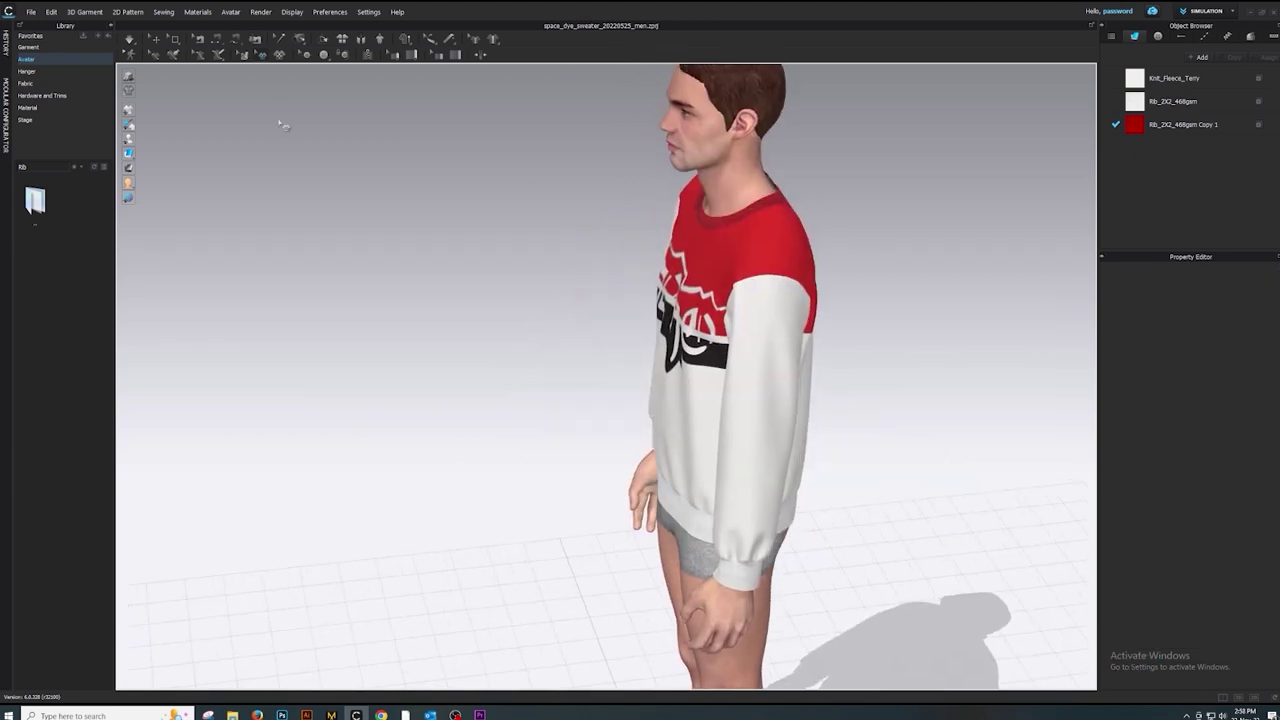
Step: Place the sleeve artwork on one sleeve at default size and move it down the sleeve
click(279, 57)
click(697, 333)
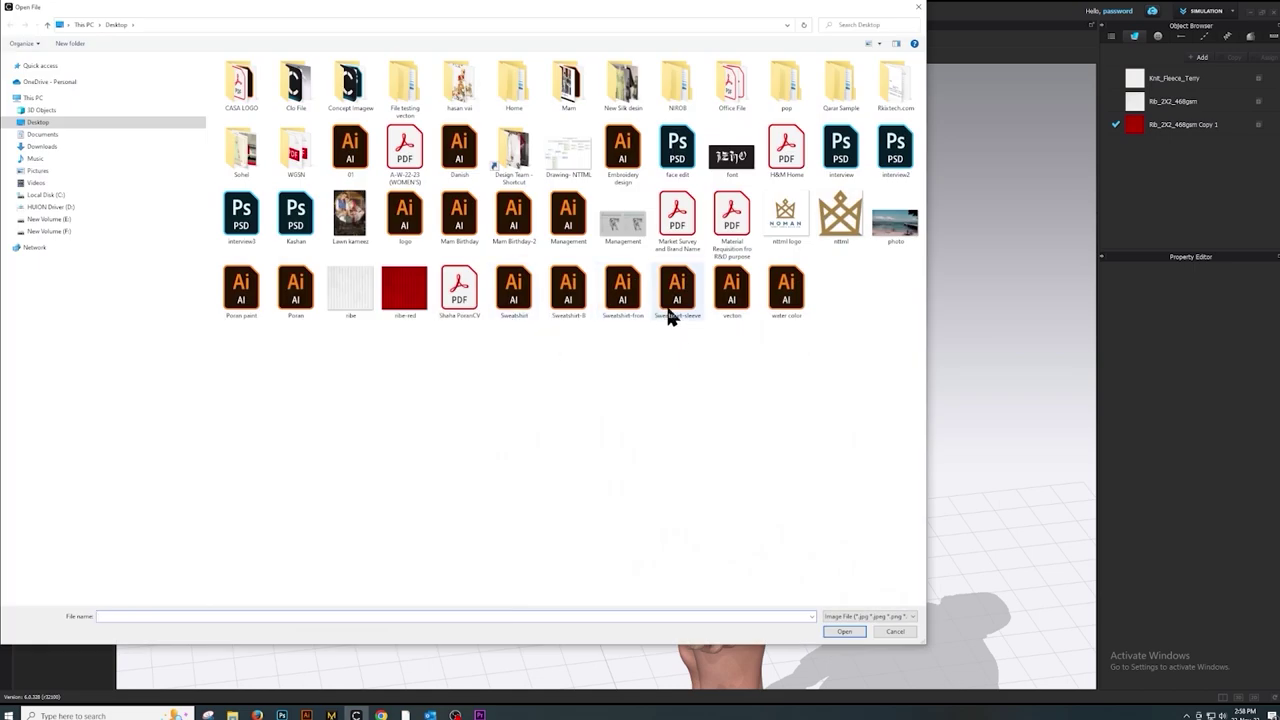
click(843, 632)
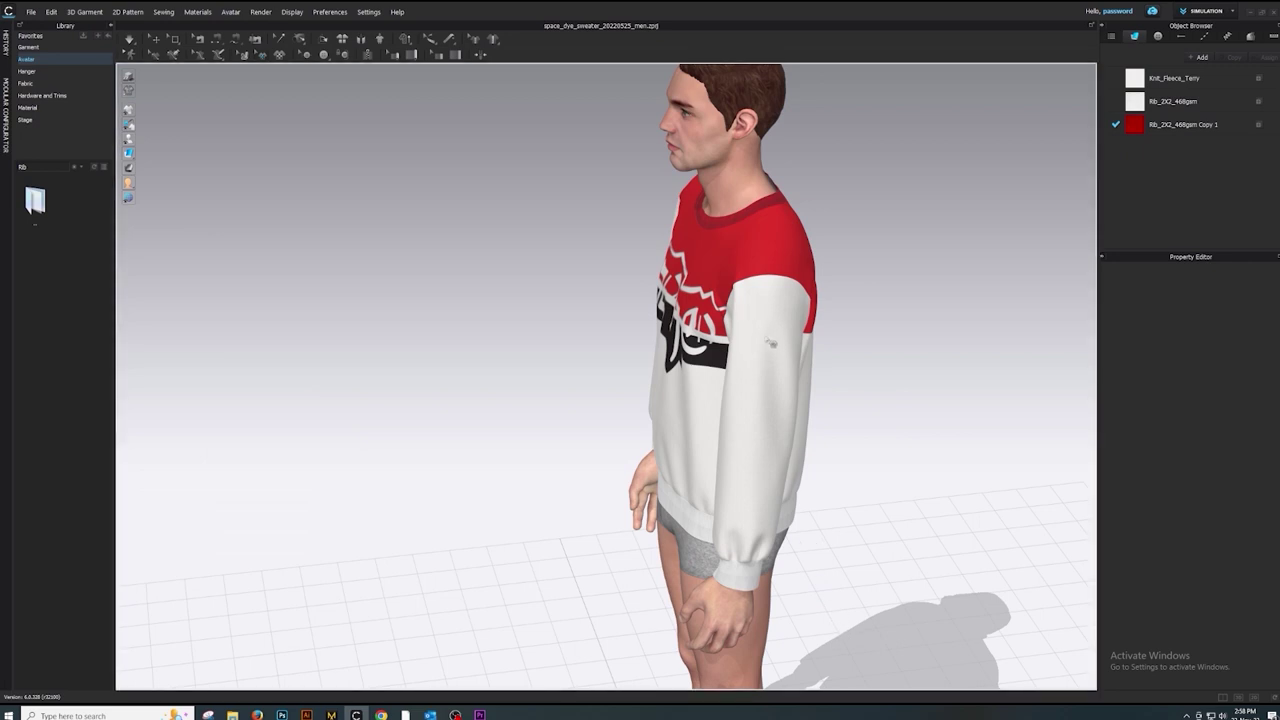
click(771, 343)
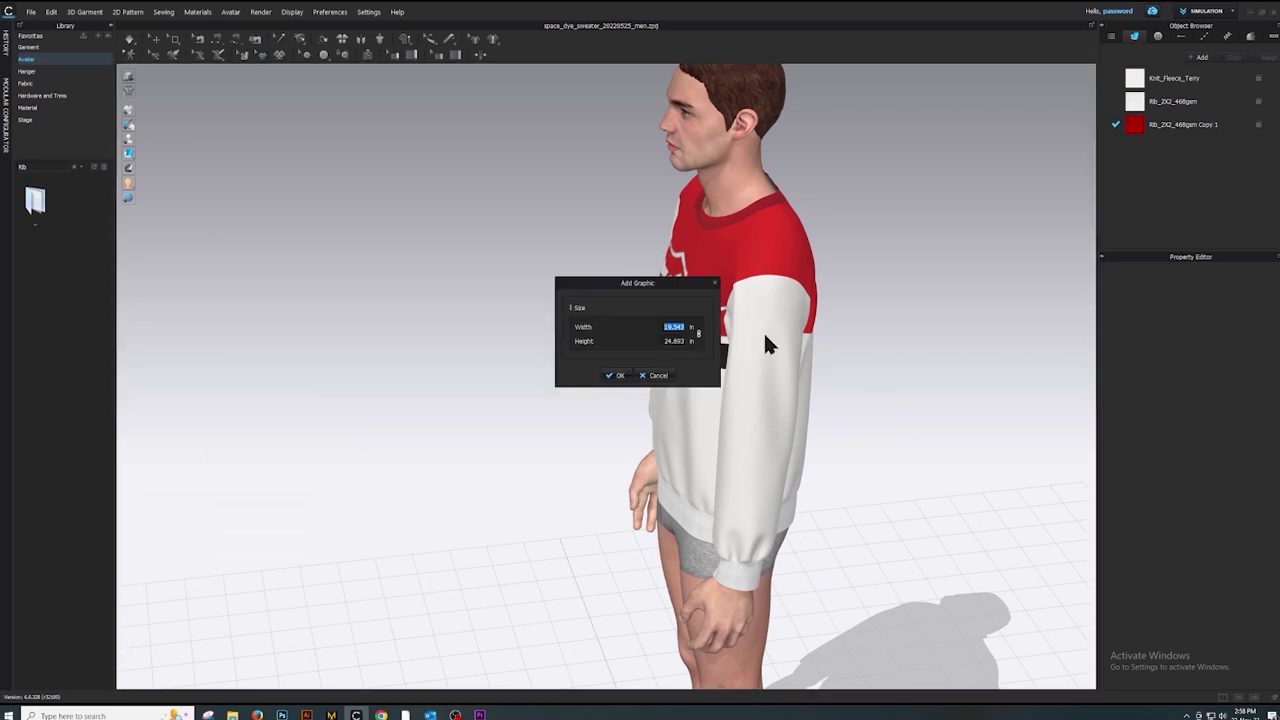
click(617, 376)
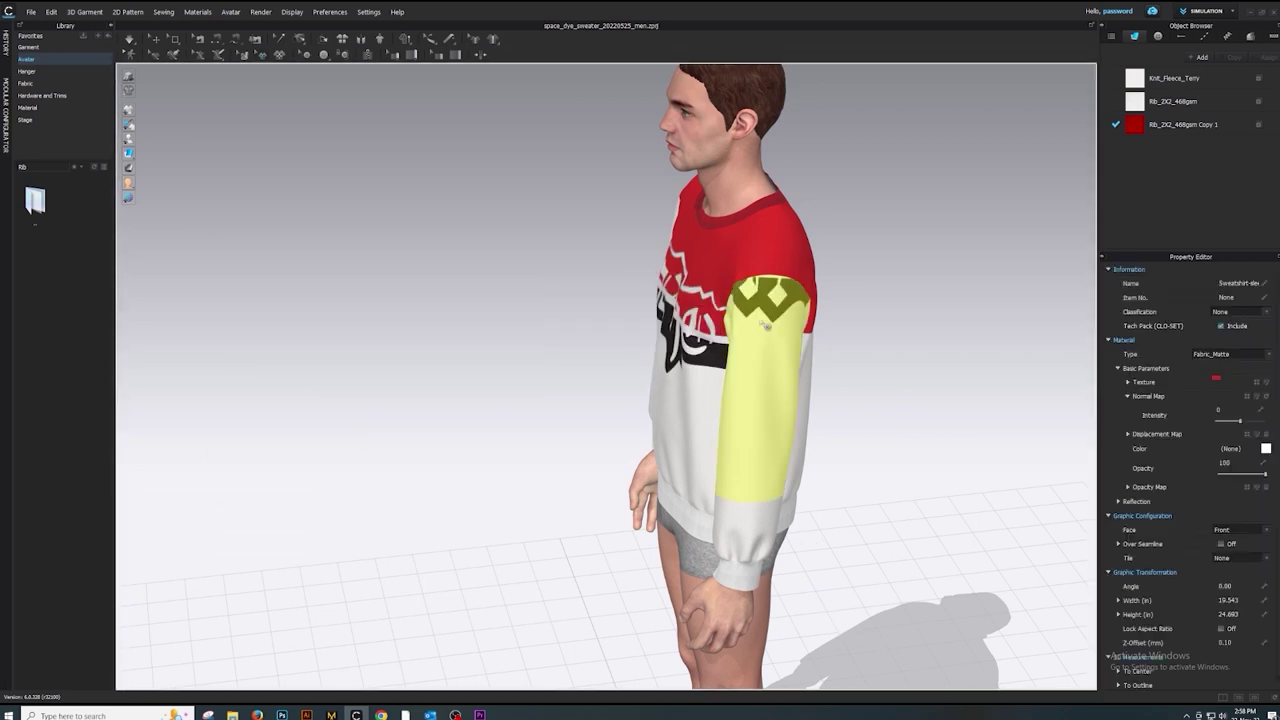
drag(767, 310, 781, 380)
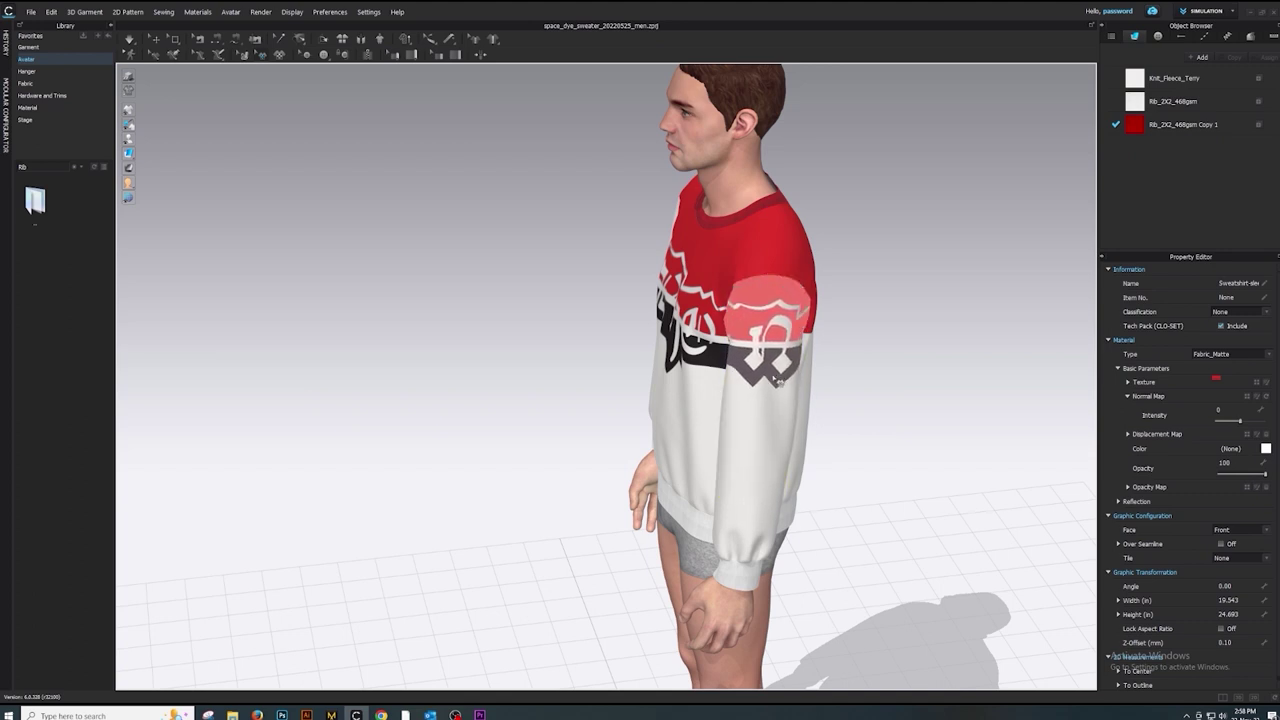
Step: Enlarge the sleeve graphic so it continues the body print, checking from the front view
drag(707, 355, 751, 336)
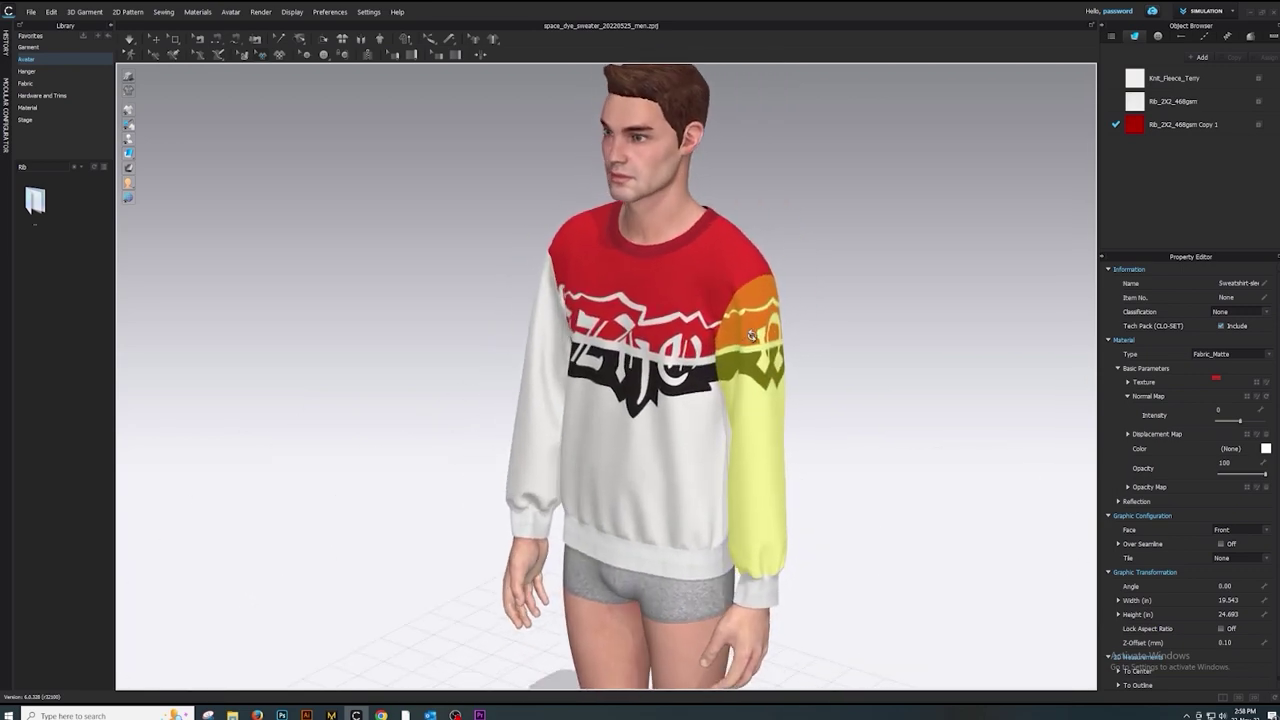
click(769, 356)
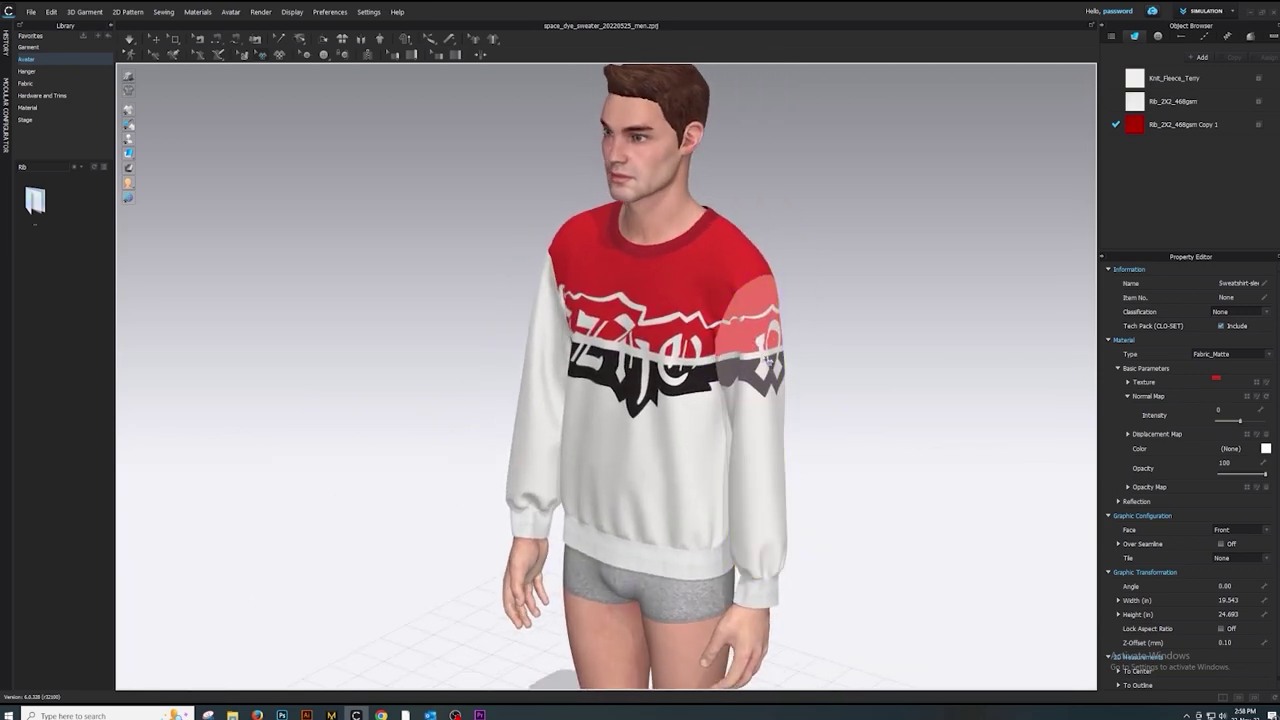
drag(770, 357, 746, 412)
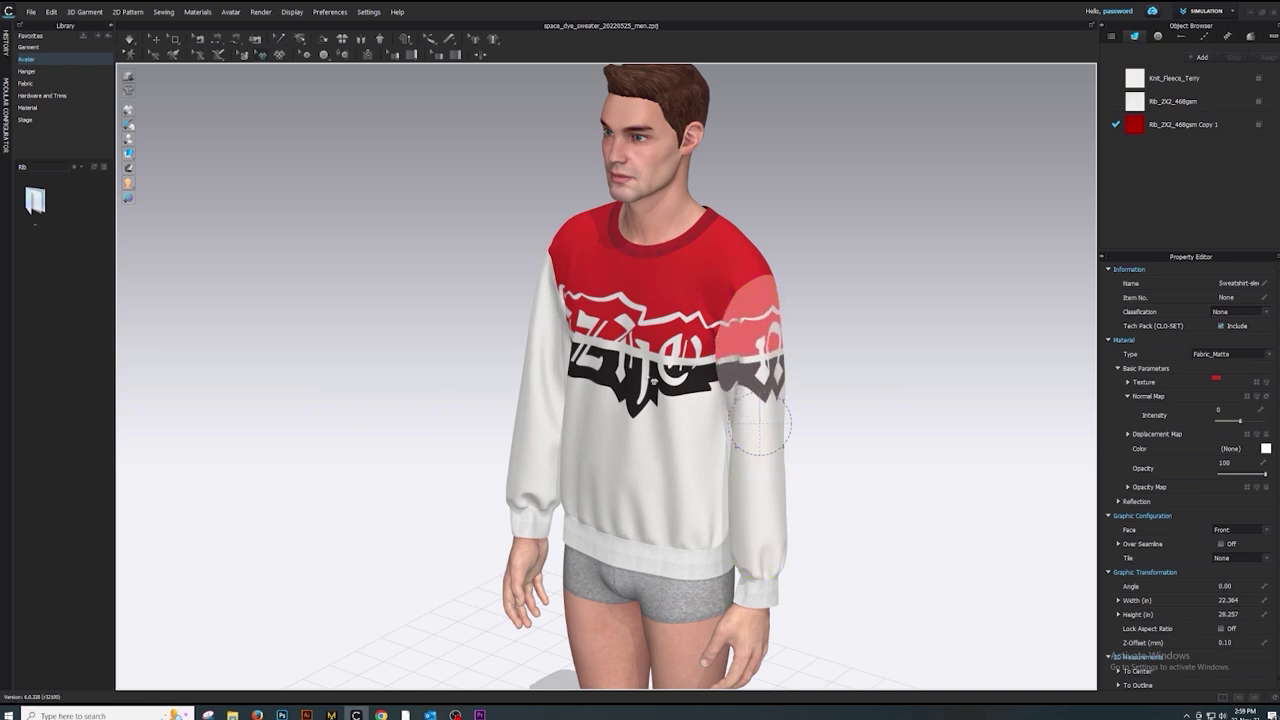
key(2)
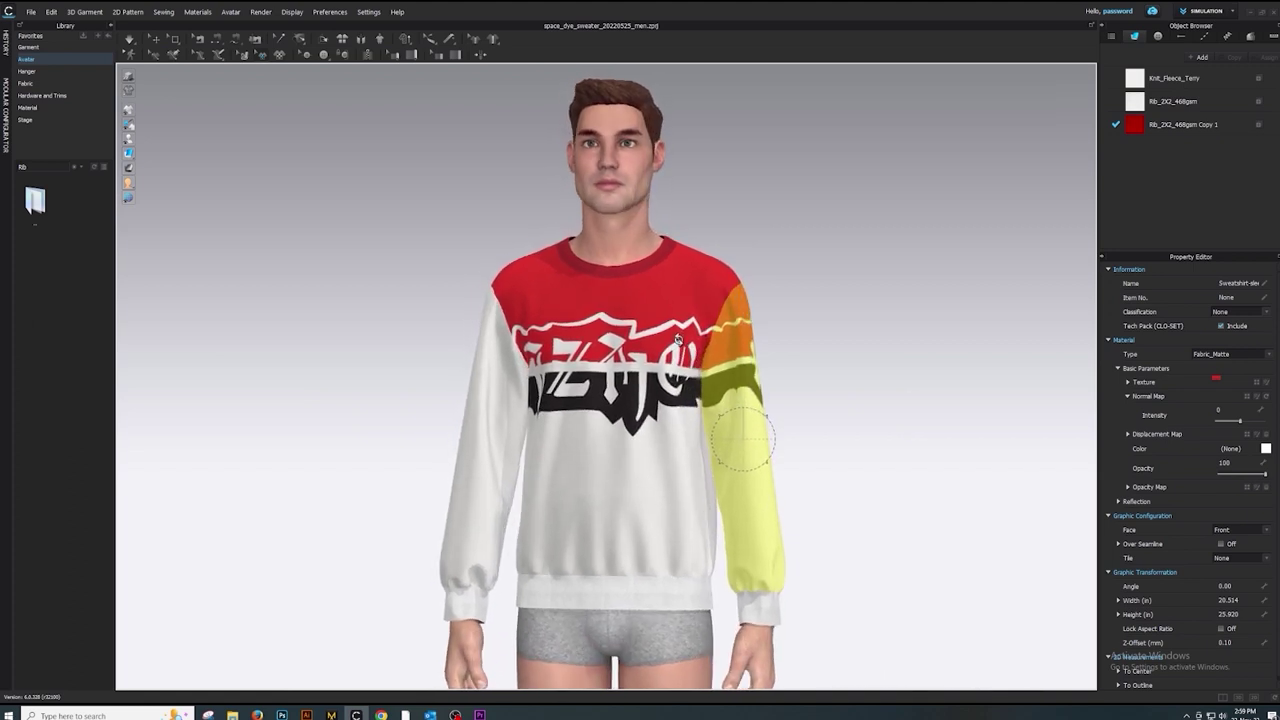
key(Escape)
mouse_move(362, 386)
mouse_down()
mouse_move(531, 410)
mouse_move(445, 397)
mouse_up()
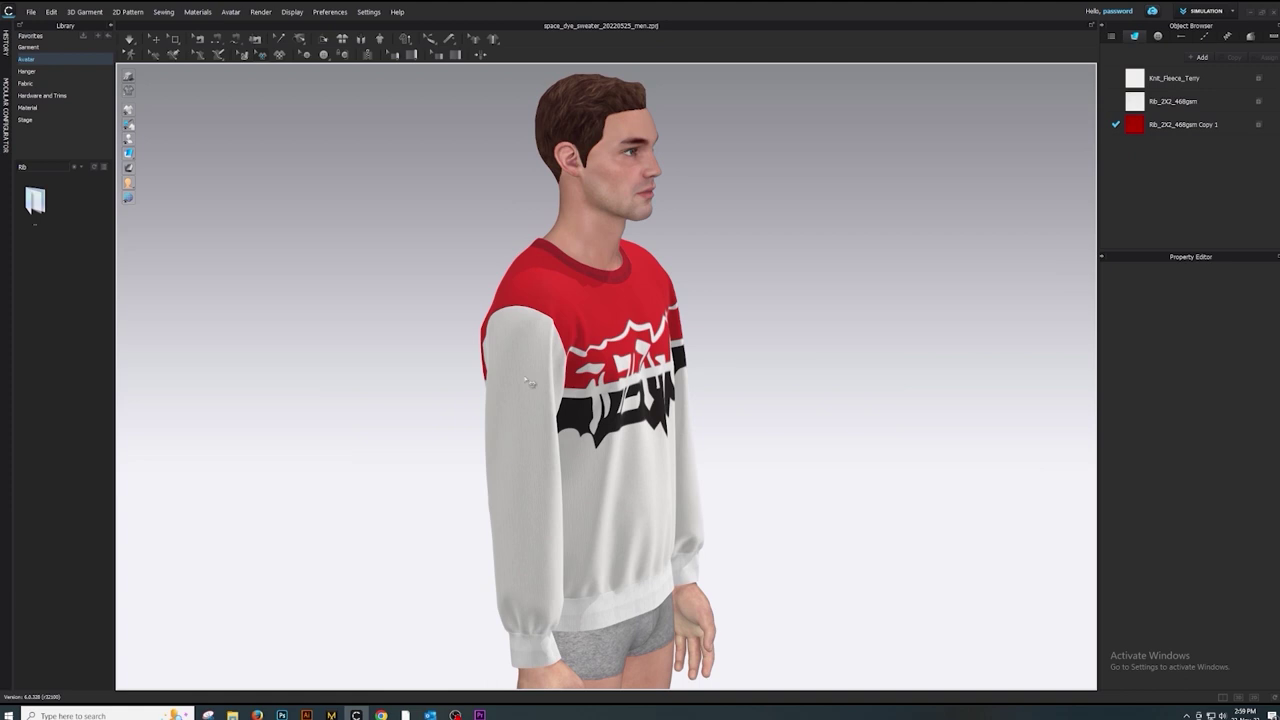
Step: Place the Sweatshirt-sleeve artwork on the second sleeve and move it lower to align with the body print
click(279, 56)
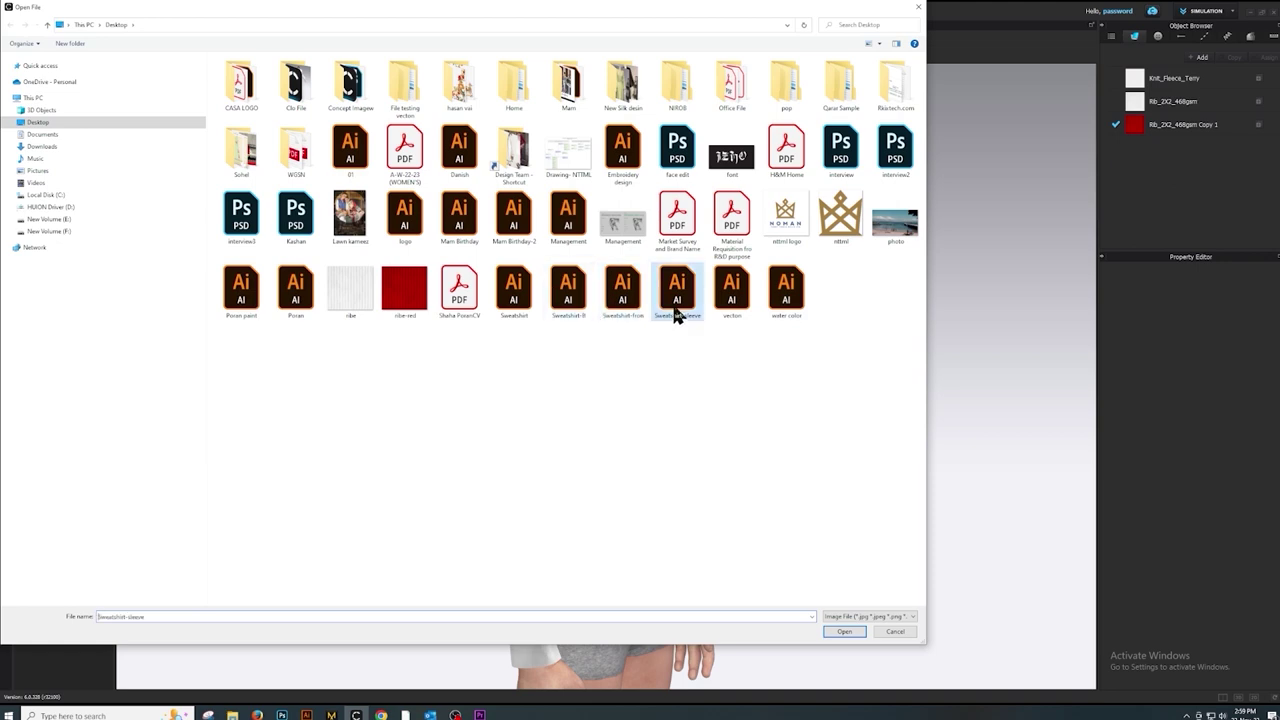
click(840, 632)
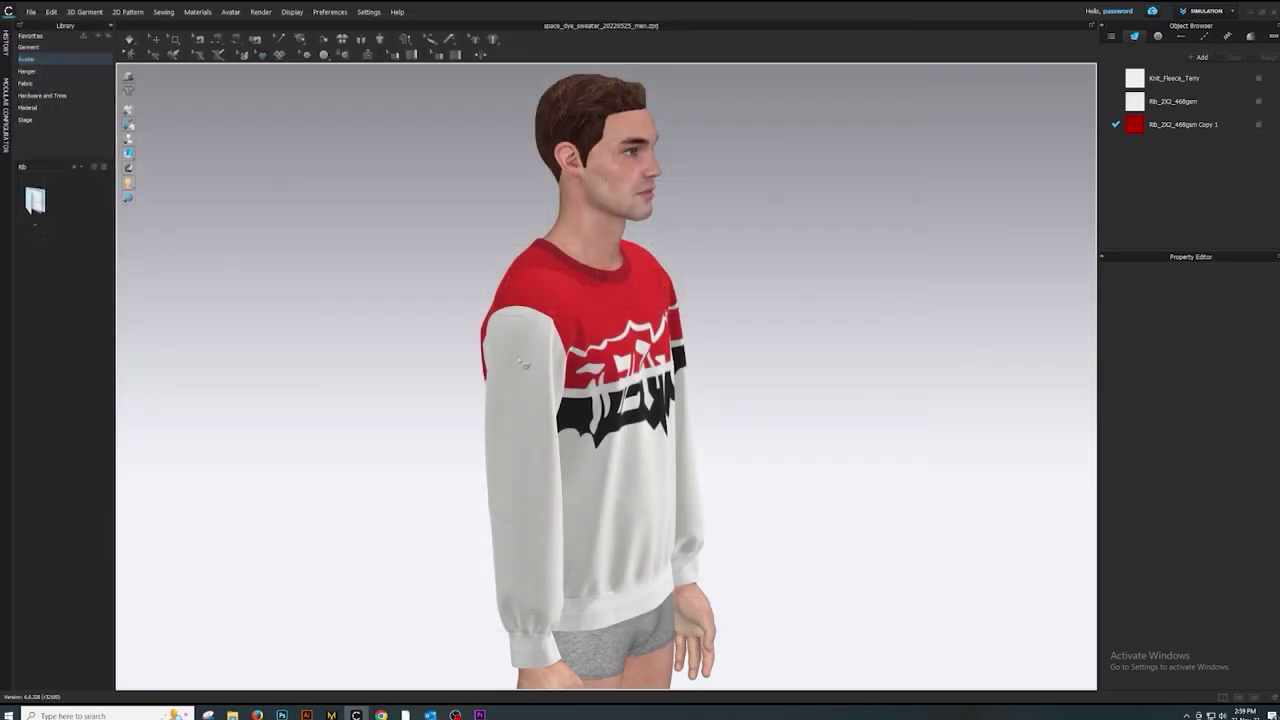
click(611, 372)
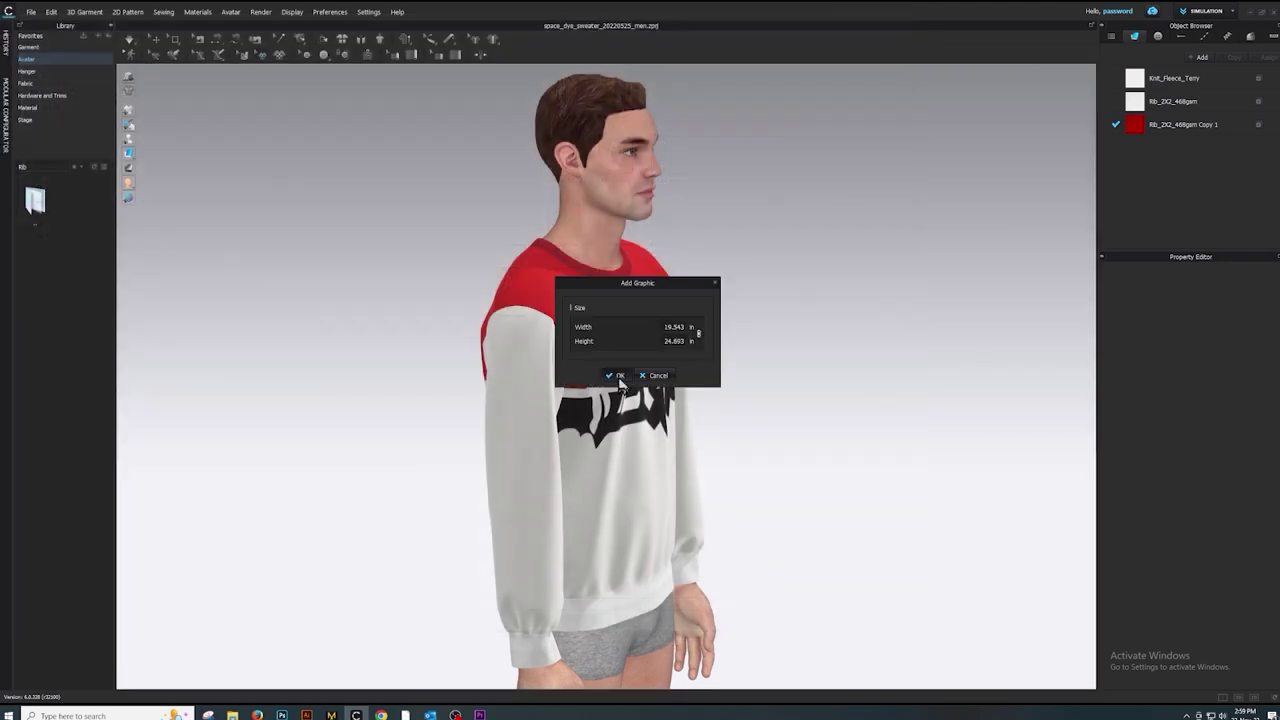
click(522, 404)
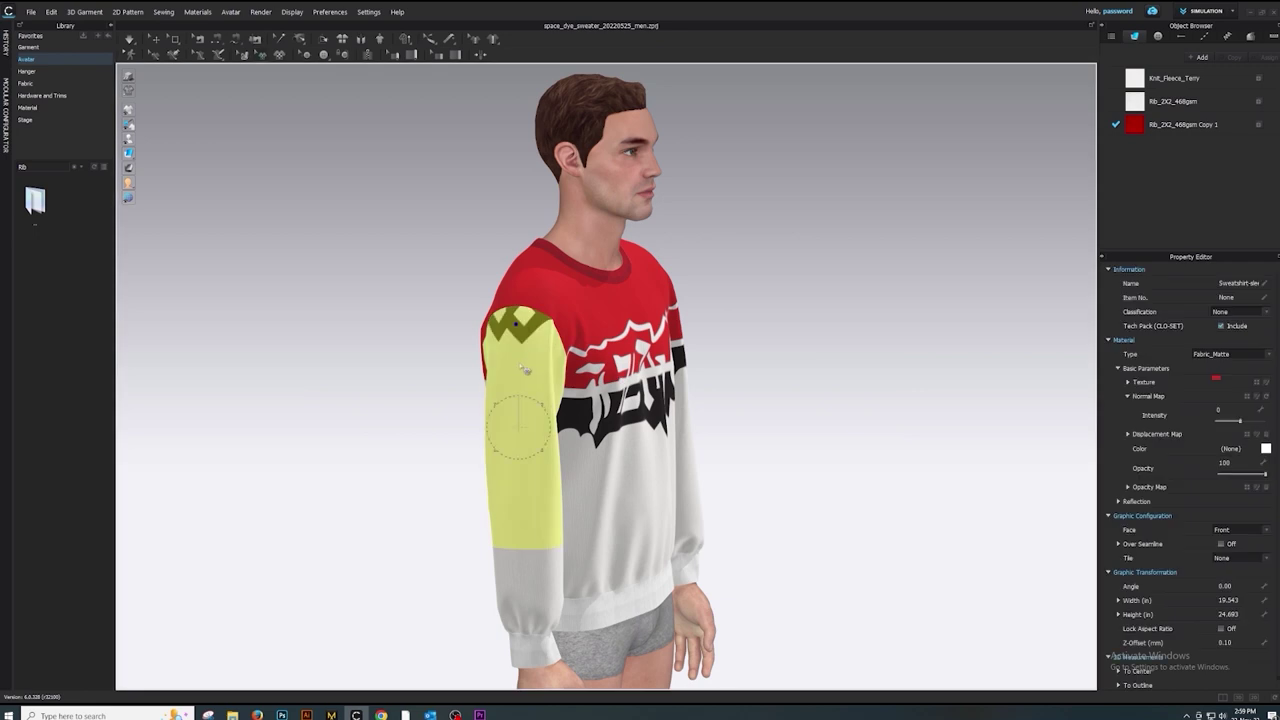
drag(524, 370, 517, 428)
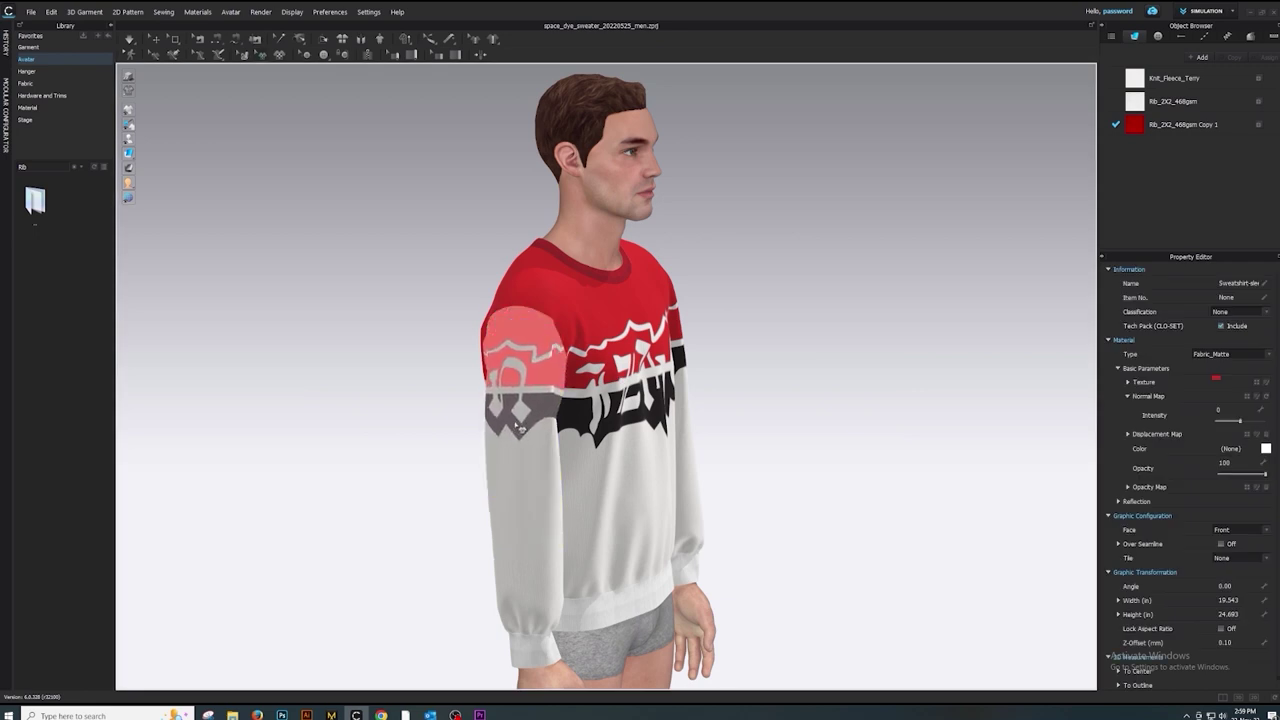
key(2)
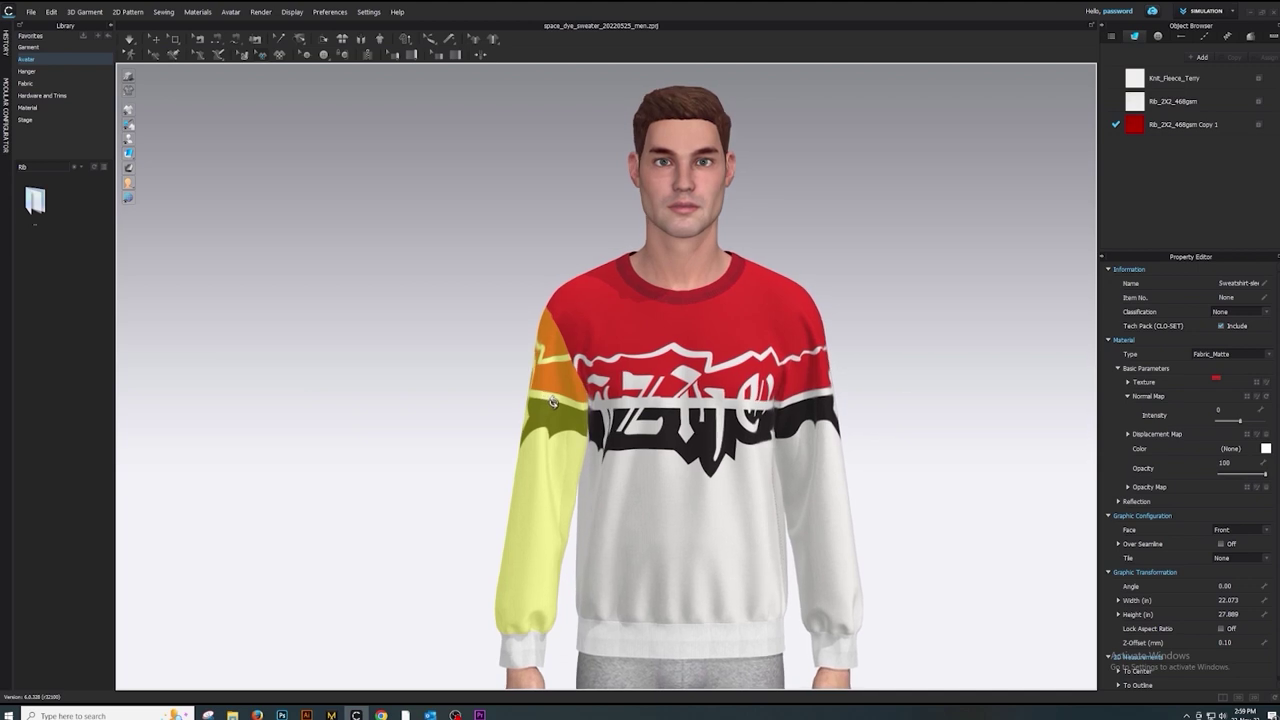
drag(552, 402, 549, 405)
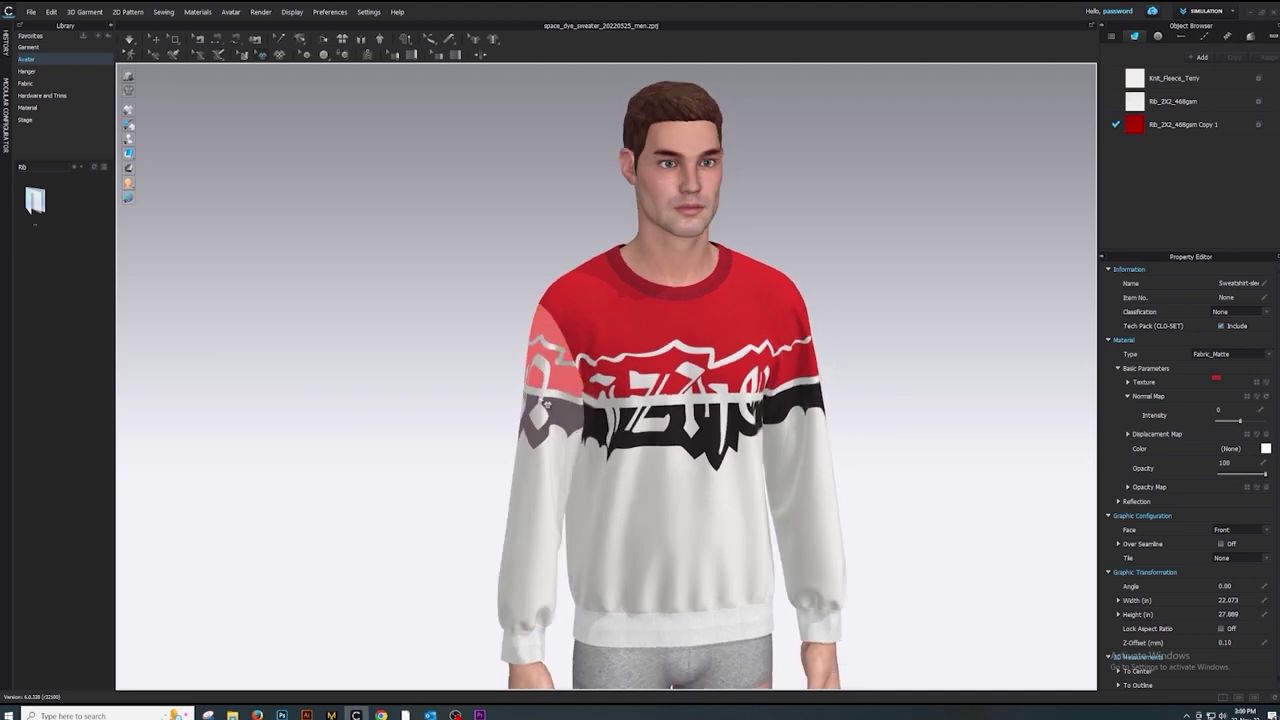
click(449, 411)
mouse_move(482, 428)
mouse_down()
mouse_move(694, 414)
mouse_move(840, 429)
mouse_up()
scroll(636, 358, up, 5)
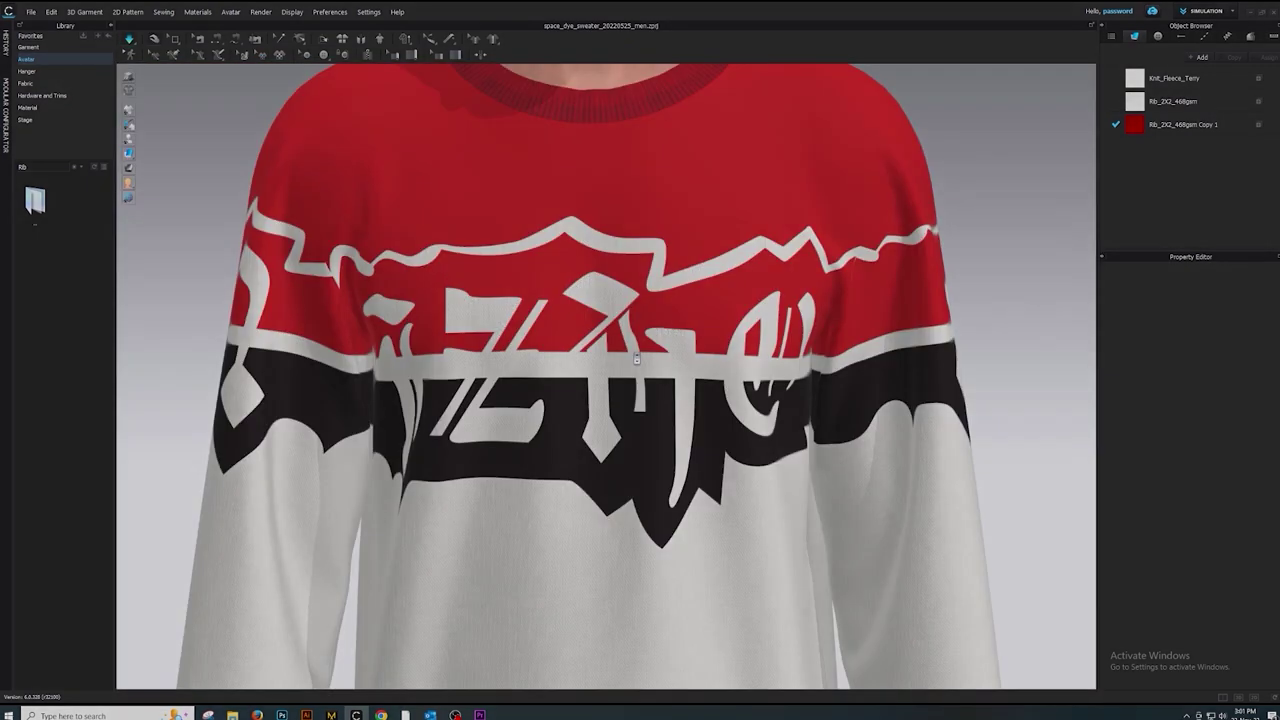